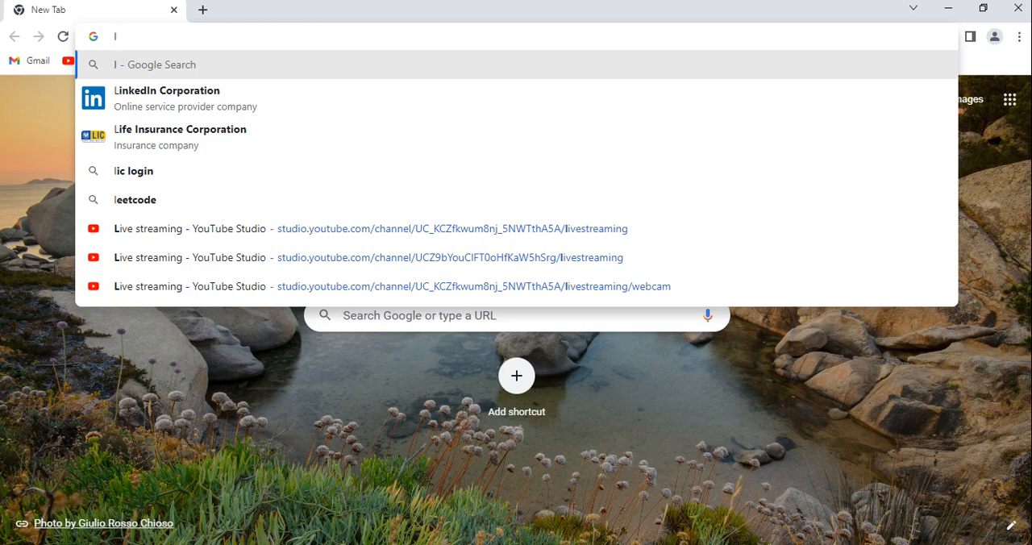
Step: Open the local Jira server at localhost:8080 in the browser
{"action": "key", "text": "BackSpace"}
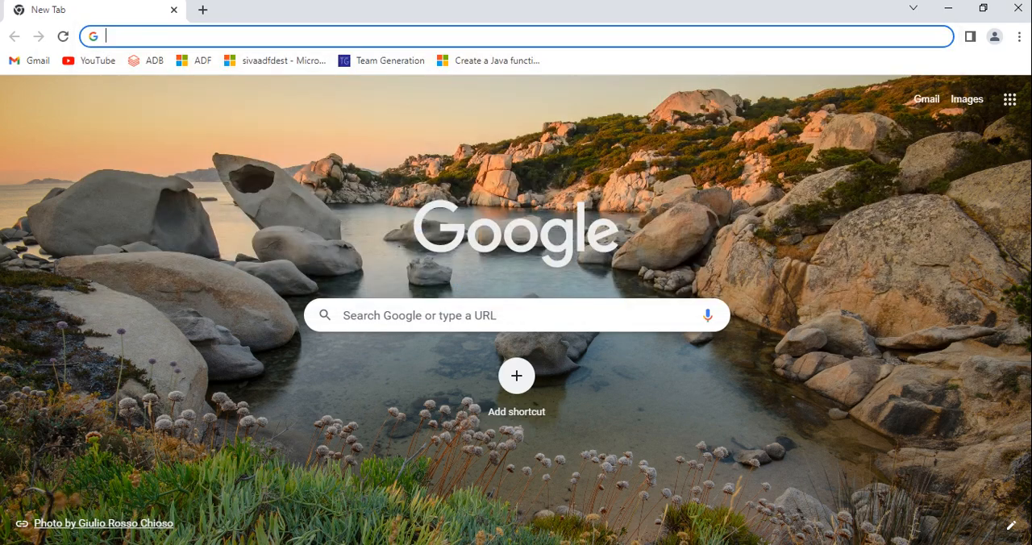
{"action": "type", "text": "loc"}
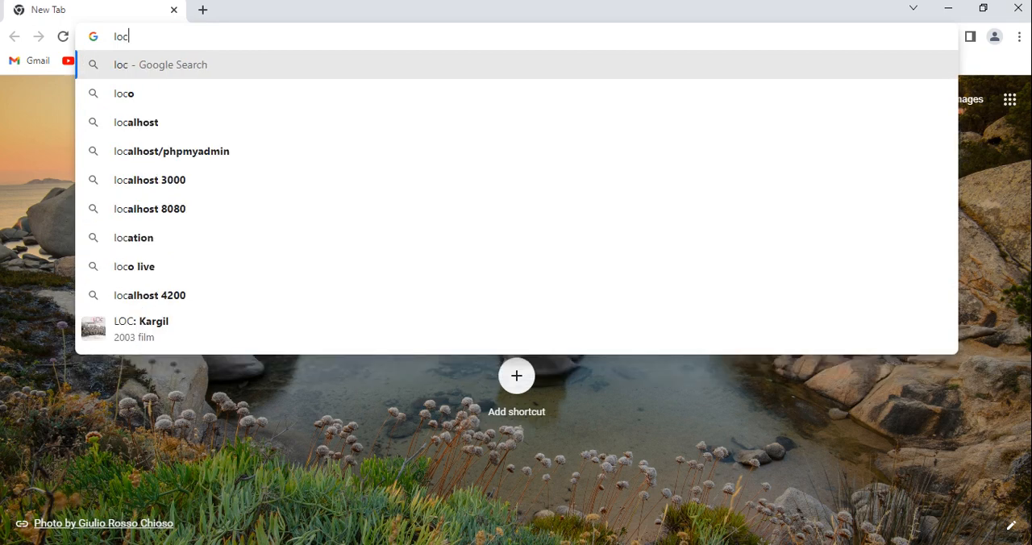
{"action": "key", "text": "Down"}
{"action": "key", "text": "Down"}
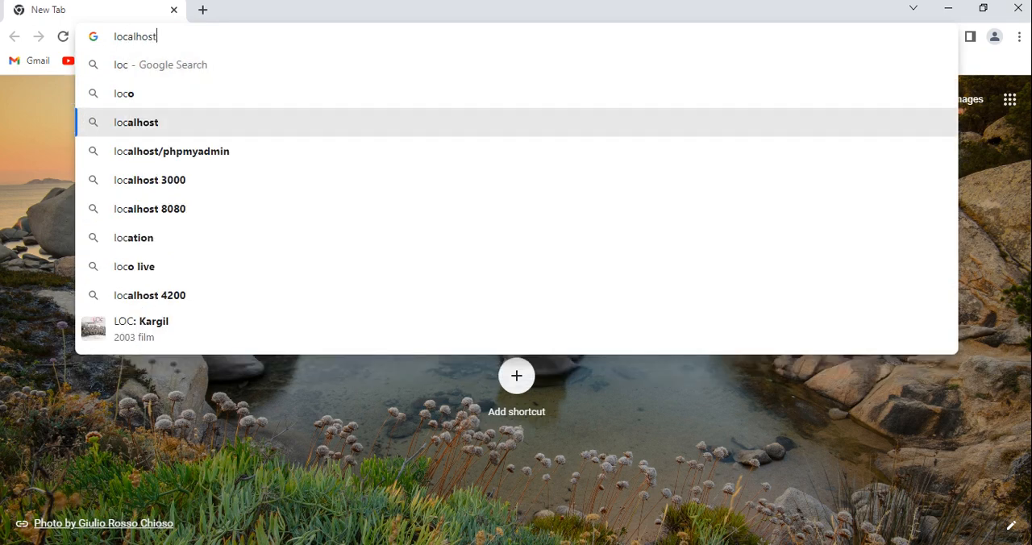
{"action": "type", "text": ":8080"}
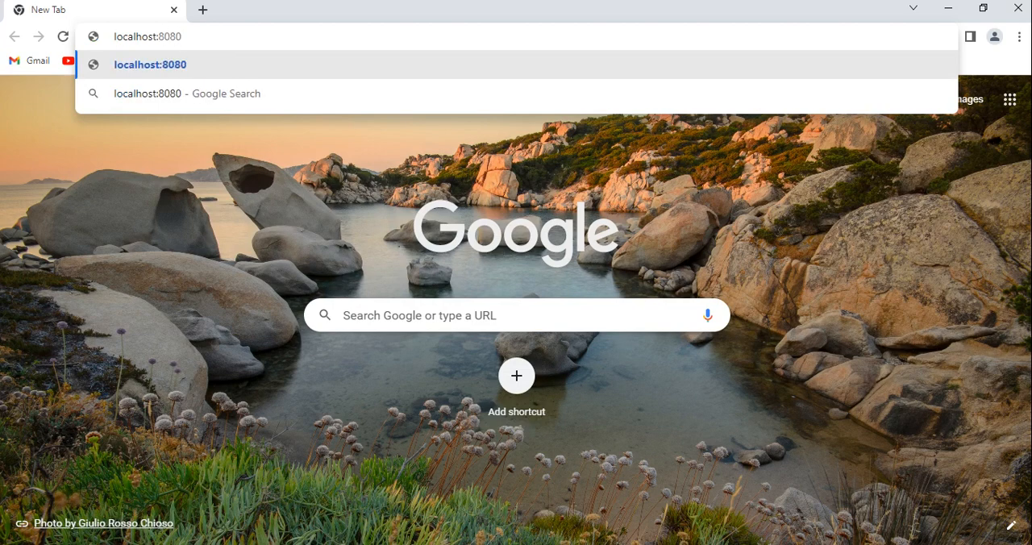
{"action": "key", "text": "Return"}
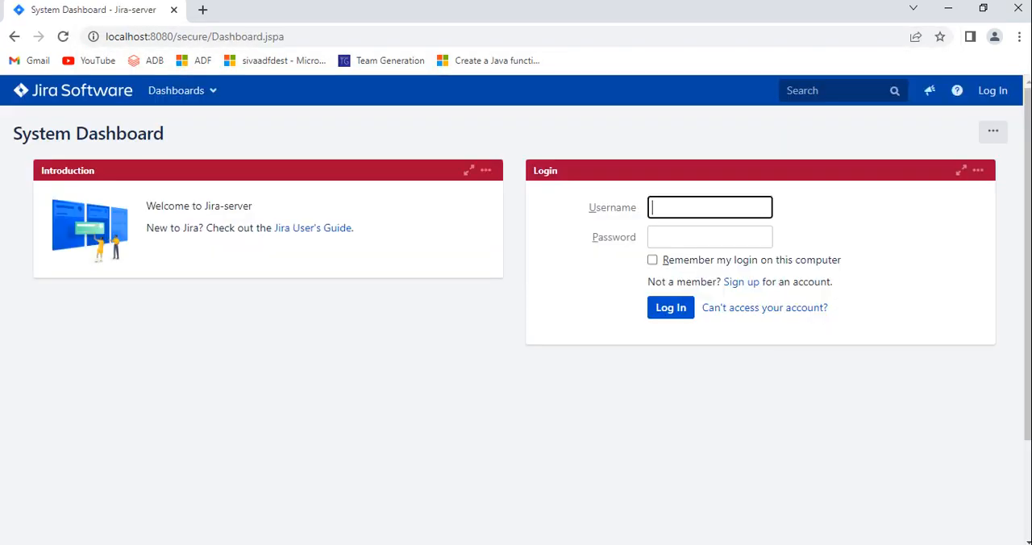
Step: Log in to Jira with the suggested administrator username and the account password
{"action": "key", "text": "Down"}
{"action": "key", "text": "Down"}
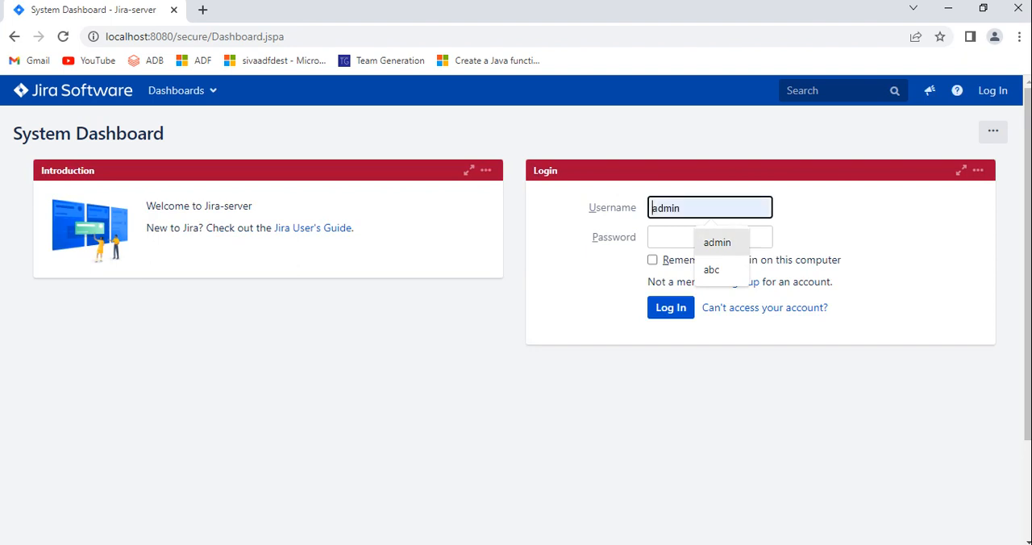
{"action": "key", "text": "Return"}
{"action": "key", "text": "Tab"}
{"action": "type", "text": "admin"}
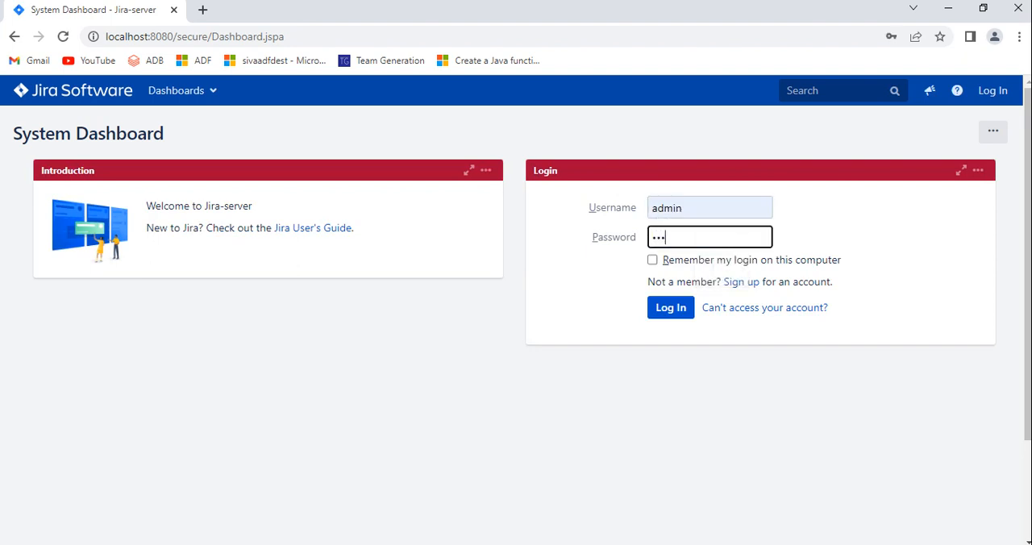
{"action": "key", "text": "Return"}
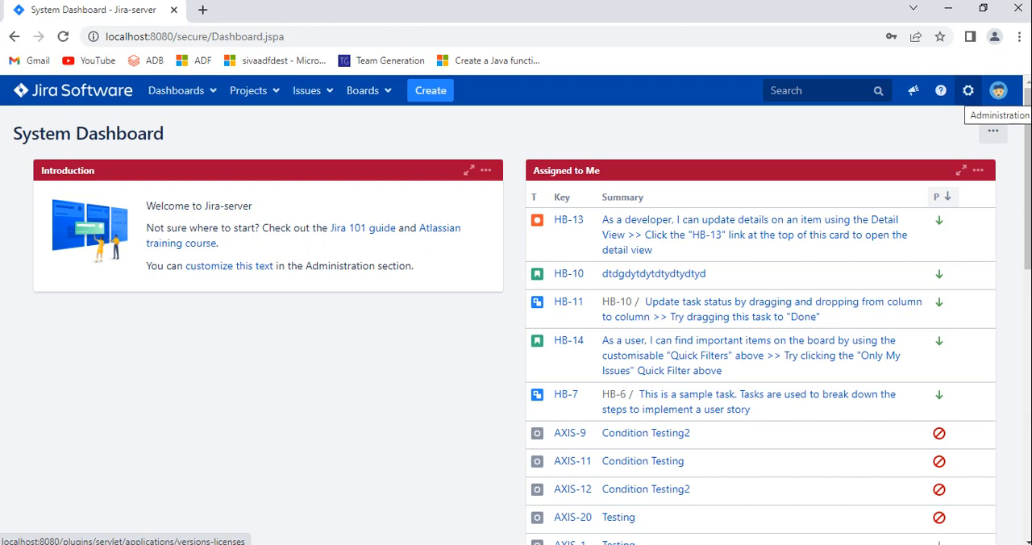
Step: Open Jira's System administration and confirm administrator access with the account password
{"action": "left_click", "coordinate": [969, 91]}
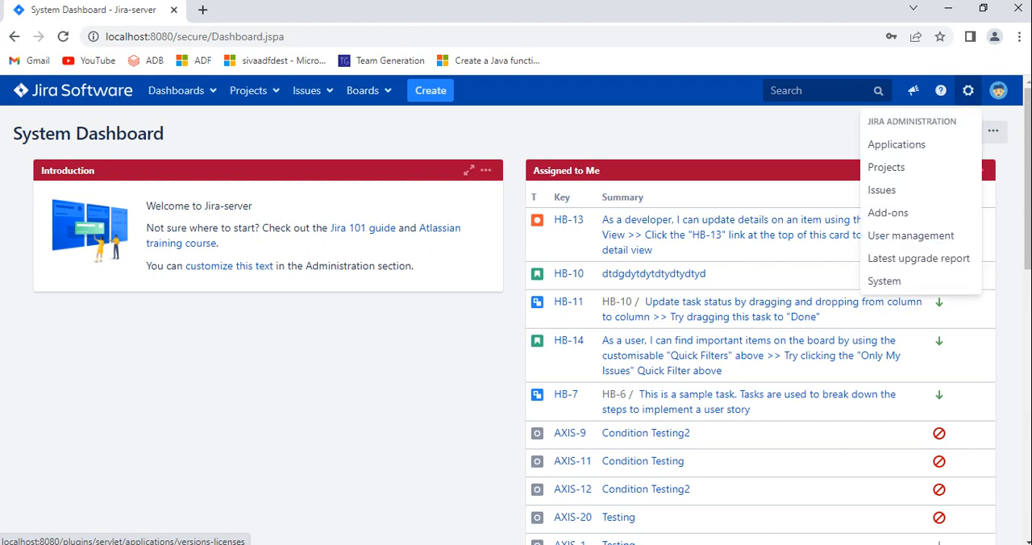
{"action": "left_click", "coordinate": [884, 281]}
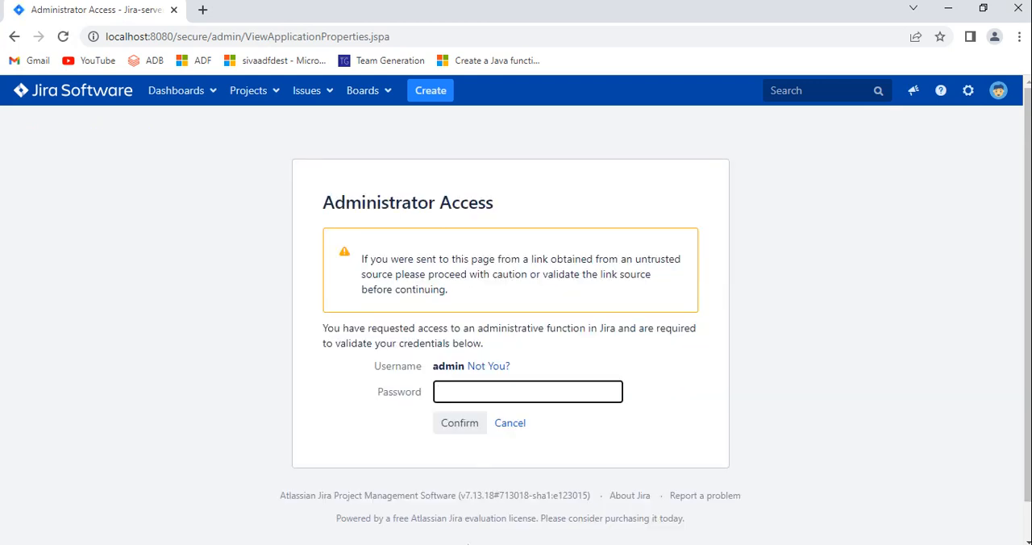
{"action": "type", "text": "•••••"}
{"action": "key", "text": "Return"}
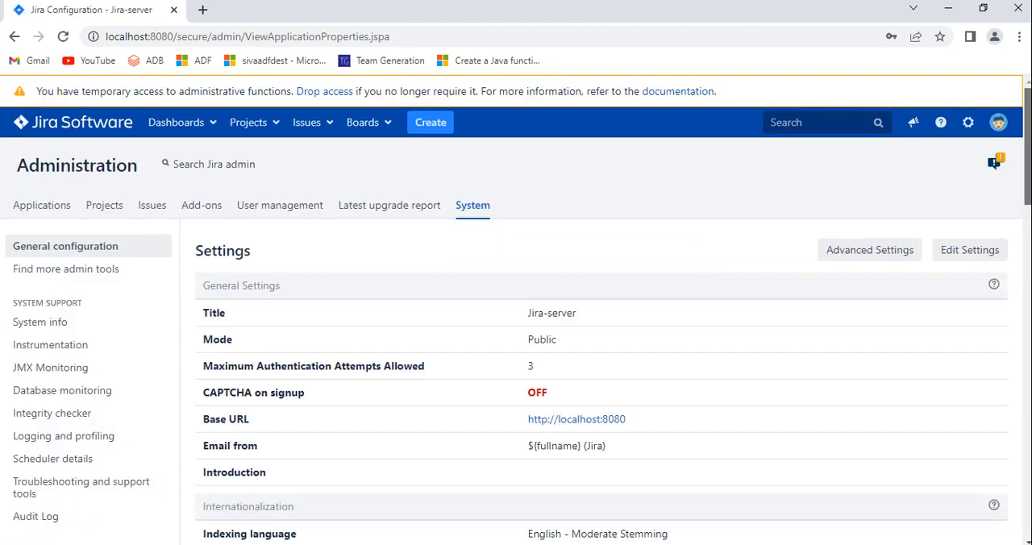
Step: Open the Look and feel settings in the User Interface section of System administration
{"action": "scroll", "coordinate": [517, 323], "scroll_direction": "down", "scroll_amount": 2}
{"action": "scroll", "coordinate": [516, 323], "scroll_direction": "down", "scroll_amount": 2}
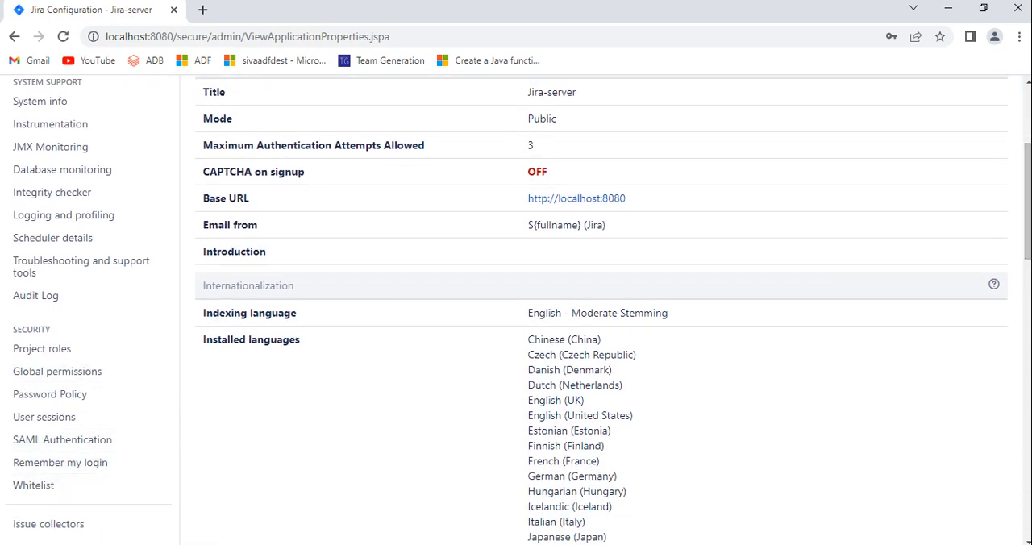
{"action": "scroll", "coordinate": [602, 311], "scroll_direction": "down", "scroll_amount": 5}
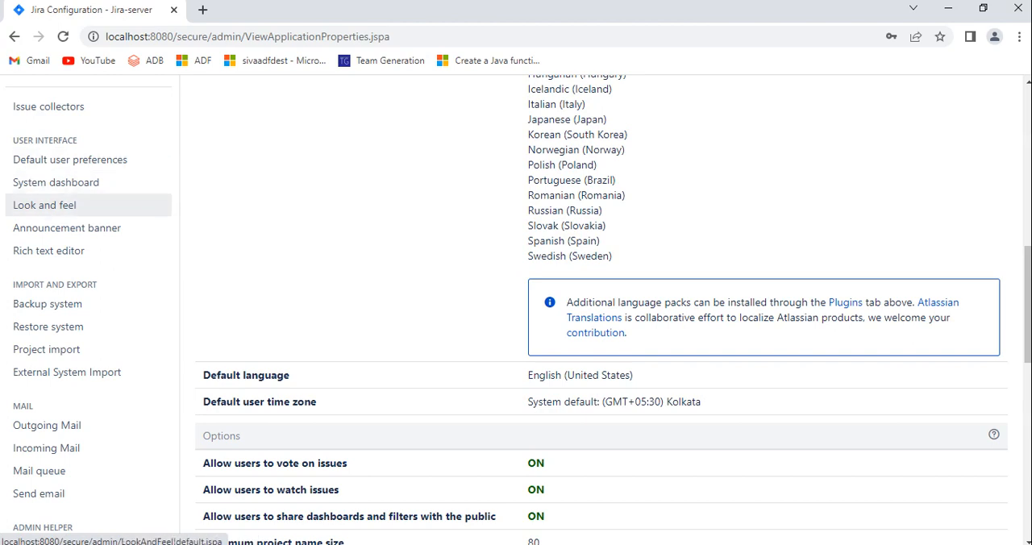
{"action": "left_click", "coordinate": [44, 204]}
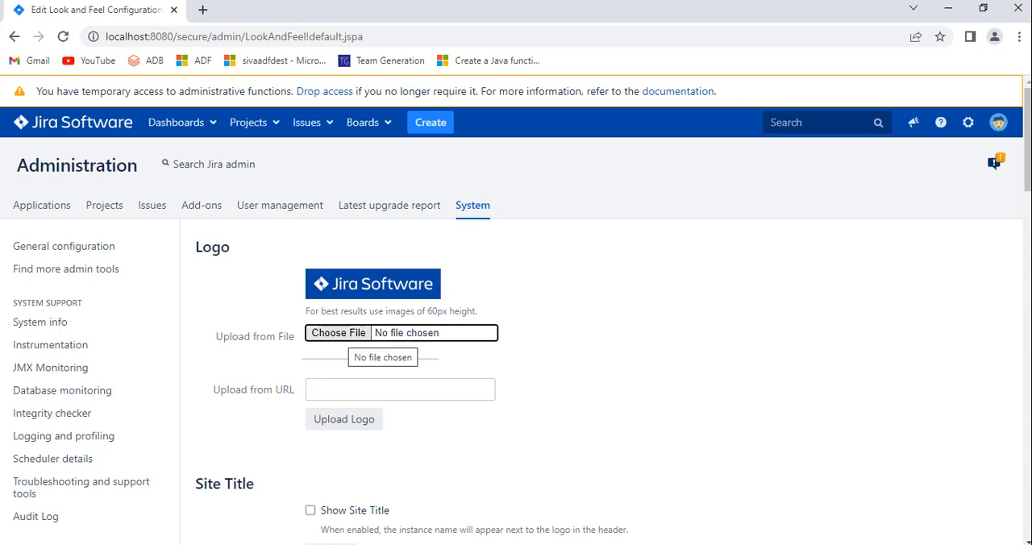
{"action": "left_click", "coordinate": [348, 333]}
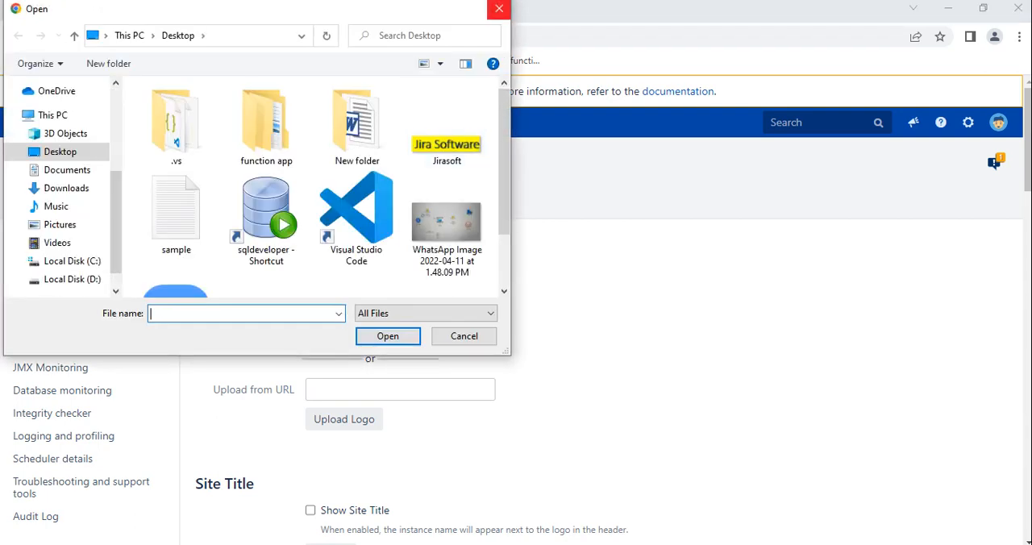
{"action": "left_click", "coordinate": [499, 9]}
{"action": "left_click", "coordinate": [949, 8]}
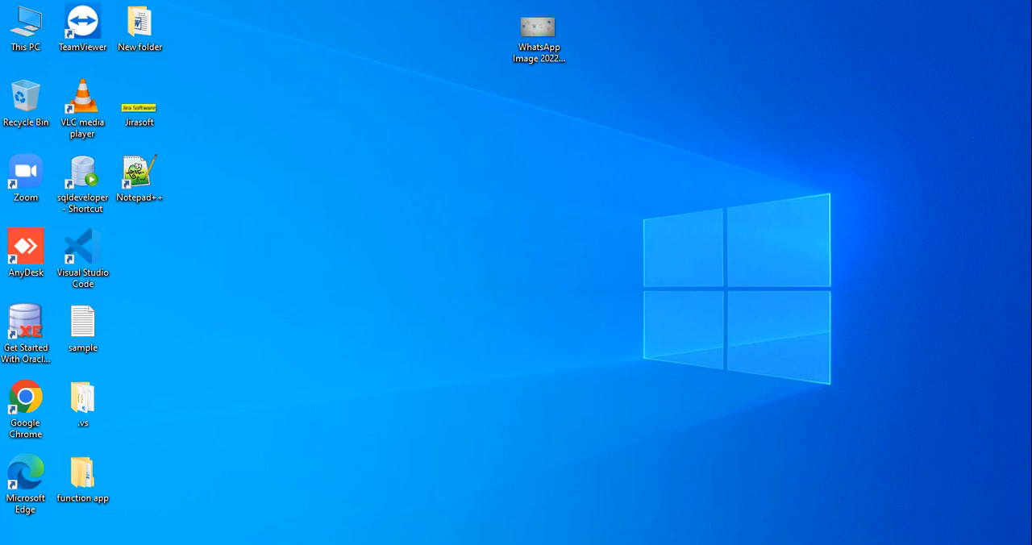
{"action": "key", "text": "alt+Tab"}
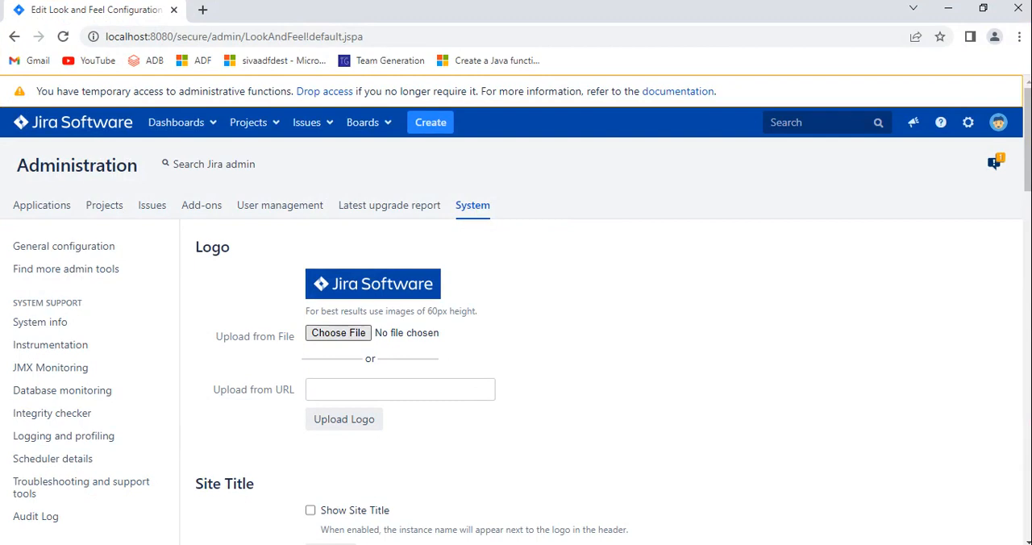
Step: Upload the Jirasoft image from the Desktop as the new Jira logo
{"action": "left_click", "coordinate": [338, 333]}
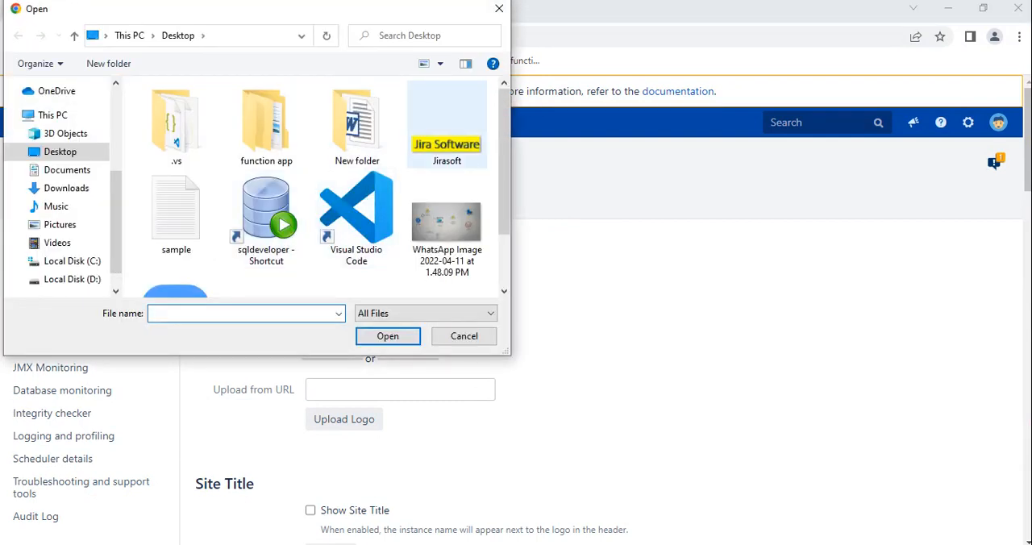
{"action": "left_click", "coordinate": [447, 126]}
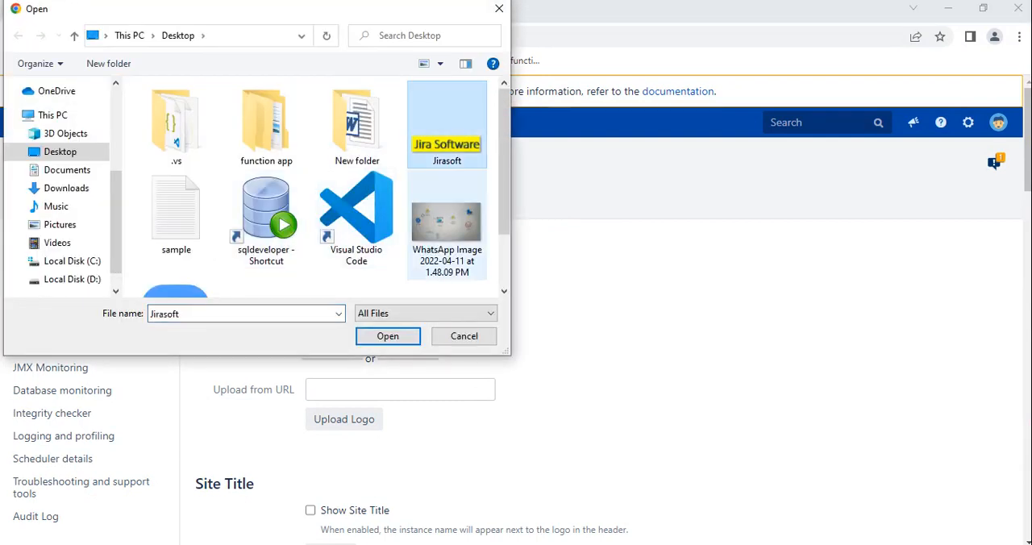
{"action": "left_click", "coordinate": [388, 337]}
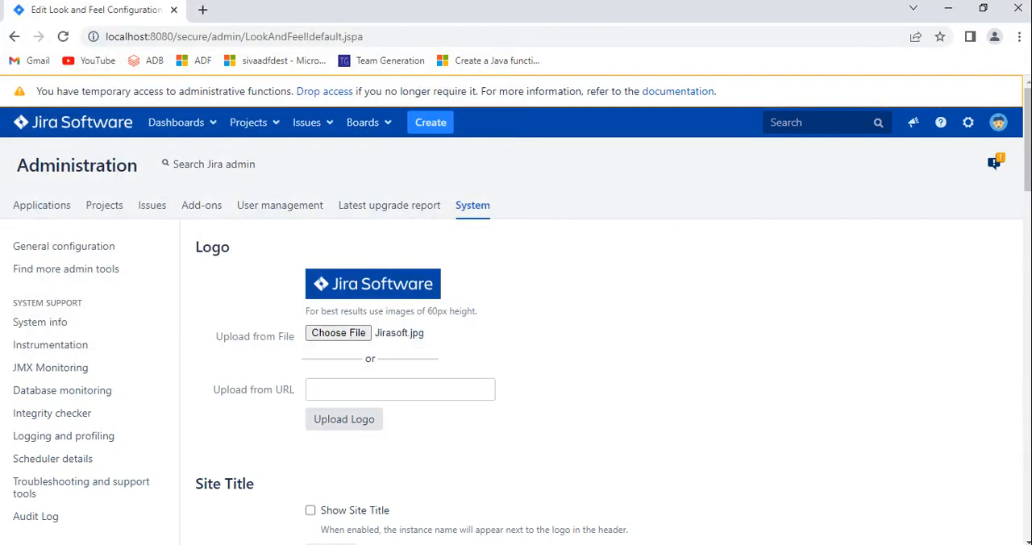
{"action": "left_click", "coordinate": [345, 420]}
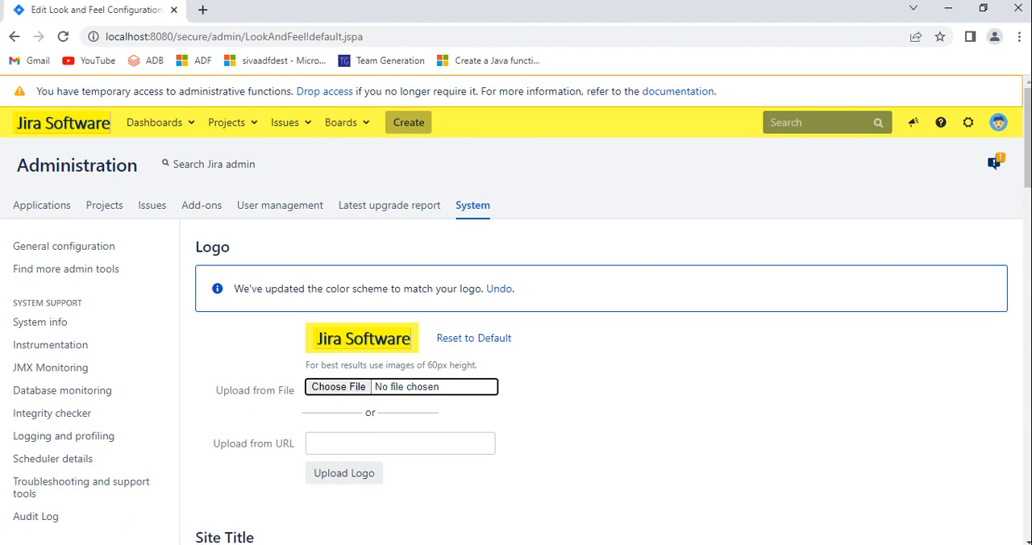
Step: Change the Header Background Color to #1f1f15 and reload the page to apply it
{"action": "scroll", "coordinate": [597, 323], "scroll_direction": "down", "scroll_amount": 10}
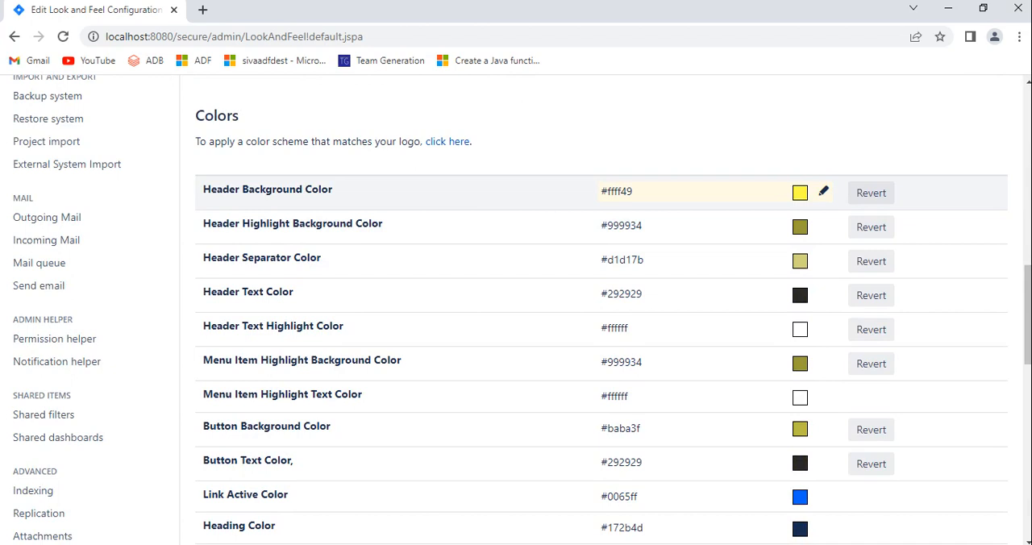
{"action": "left_click", "coordinate": [823, 192]}
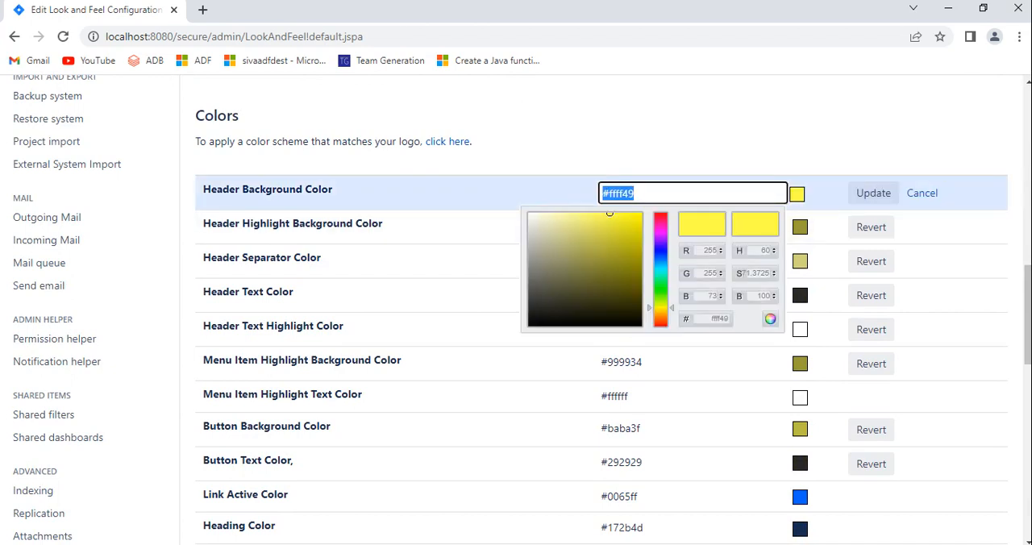
{"action": "left_click", "coordinate": [690, 251]}
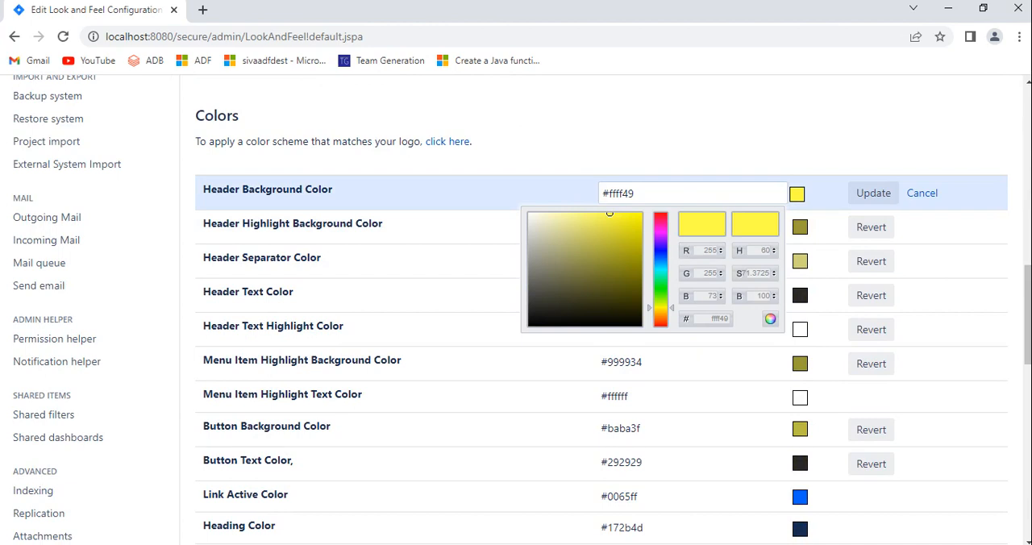
{"action": "mouse_move", "coordinate": [609, 213]}
{"action": "left_mouse_down"}
{"action": "mouse_move", "coordinate": [634, 287]}
{"action": "mouse_move", "coordinate": [629, 254]}
{"action": "mouse_move", "coordinate": [556, 293]}
{"action": "mouse_move", "coordinate": [565, 313]}
{"action": "left_mouse_up"}
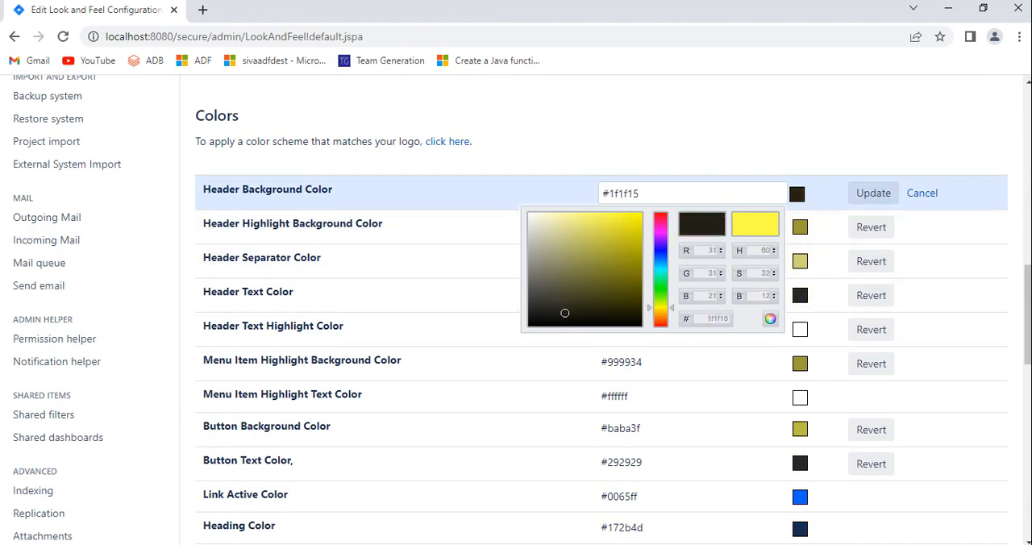
{"action": "left_click", "coordinate": [874, 193]}
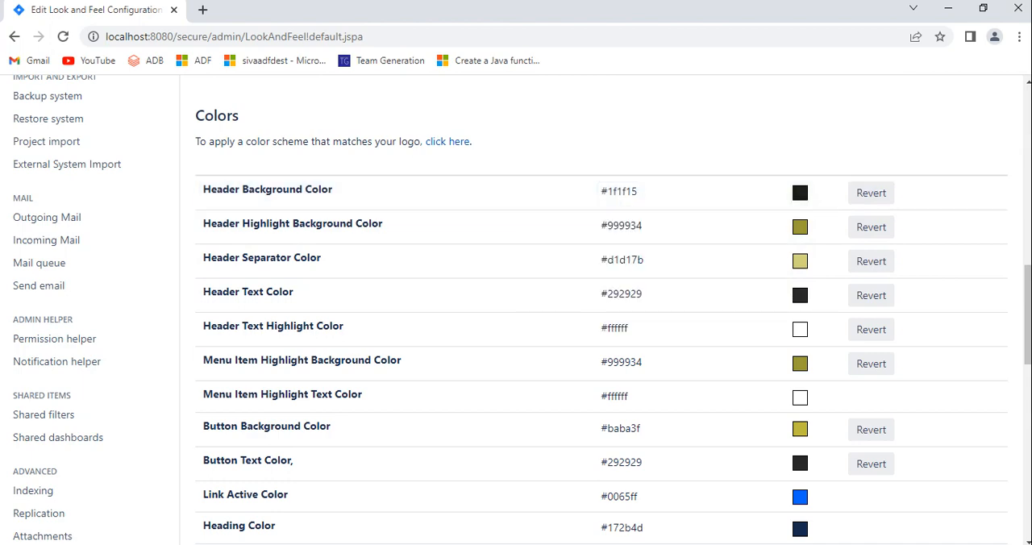
{"action": "left_click_drag", "start_coordinate": [1028, 314], "coordinate": [1029, 136]}
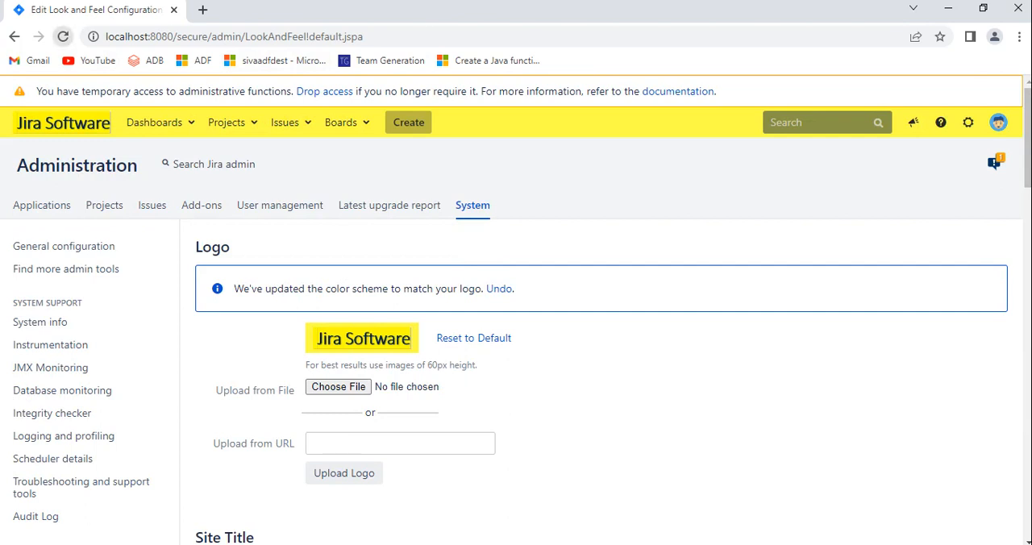
{"action": "left_click", "coordinate": [63, 36]}
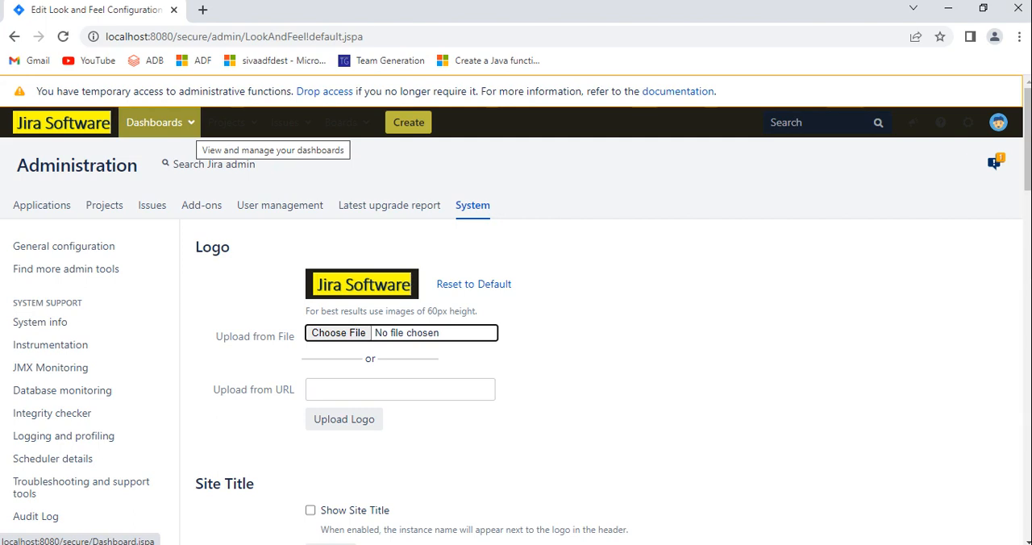
Step: Revert the Header Background Color to its default and reload the page
{"action": "scroll", "coordinate": [516, 322], "scroll_direction": "down", "scroll_amount": 3}
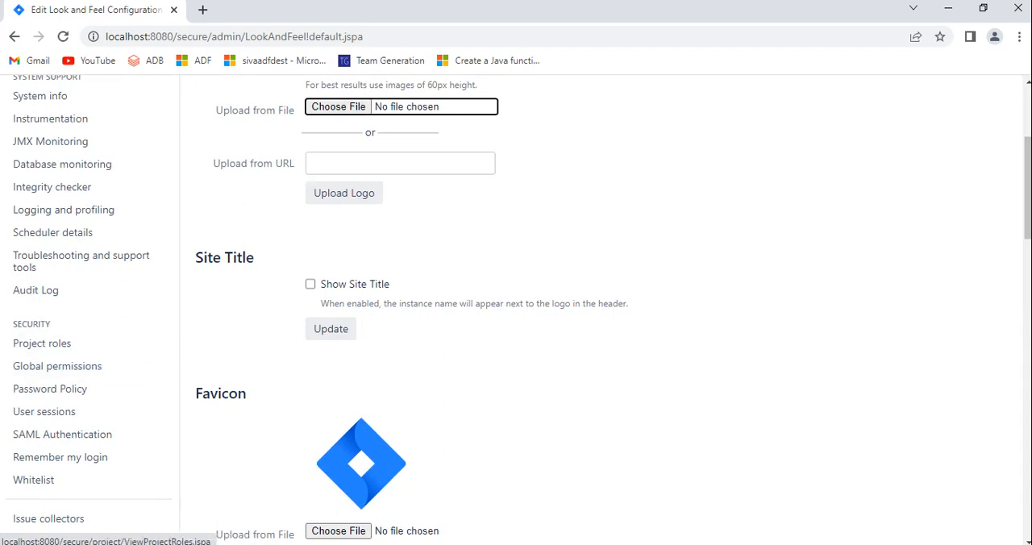
{"action": "scroll", "coordinate": [516, 310], "scroll_direction": "up", "scroll_amount": 3}
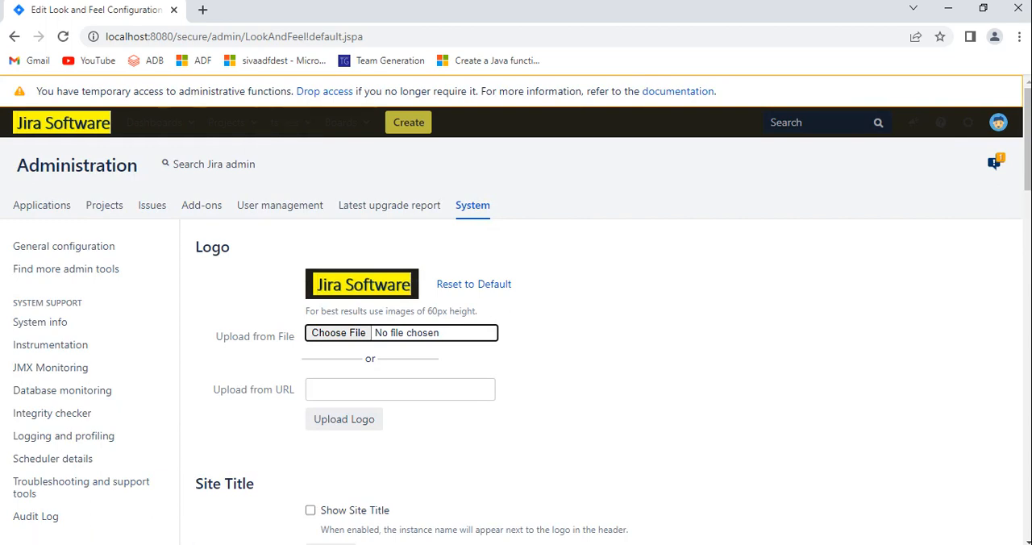
{"action": "scroll", "coordinate": [516, 309], "scroll_direction": "down", "scroll_amount": 10}
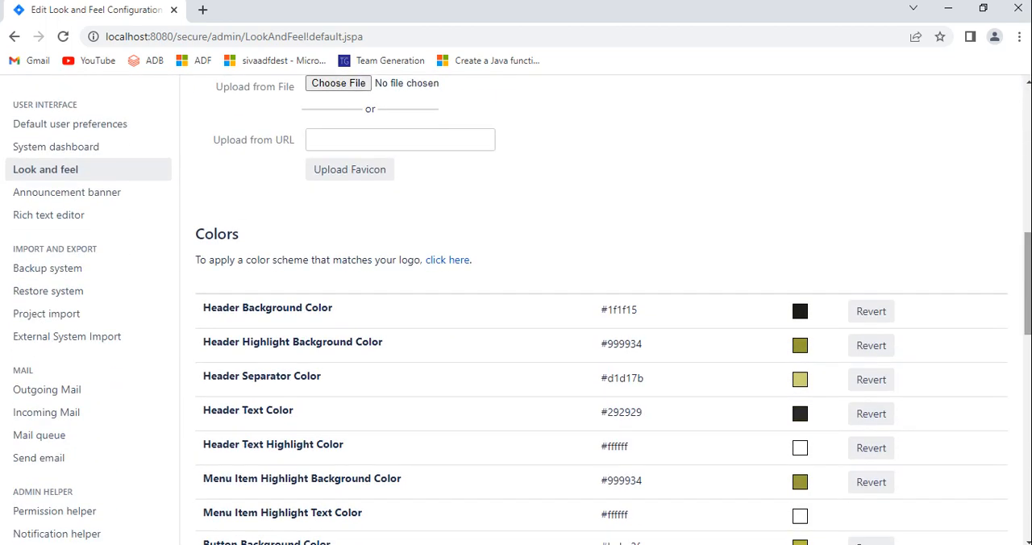
{"action": "left_click", "coordinate": [871, 311]}
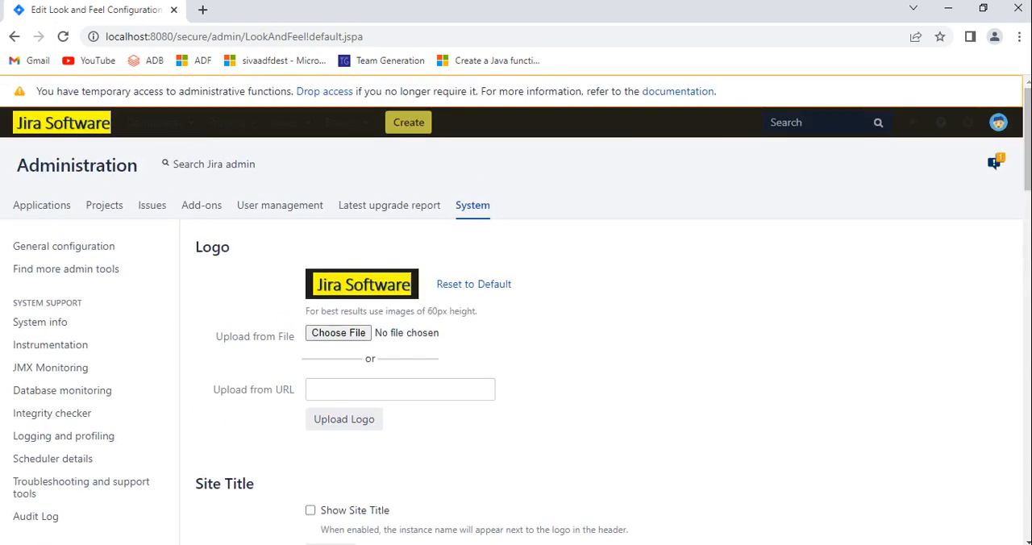
{"action": "left_click", "coordinate": [63, 36]}
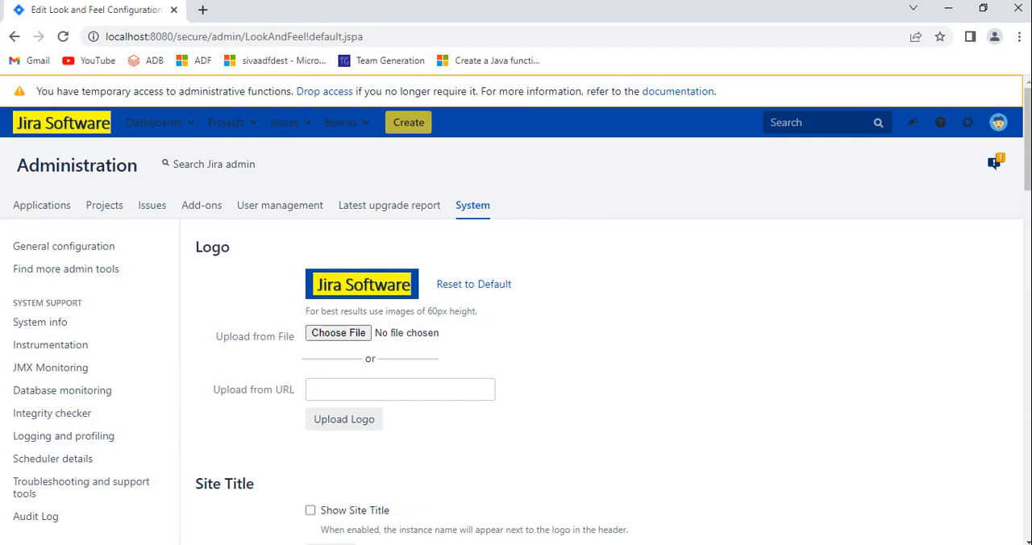
Step: Review the Colors, Gadget Colors and Date/Time Formats sections of the Look and feel page, then return to the Logo section
{"action": "scroll", "coordinate": [516, 310], "scroll_direction": "down", "scroll_amount": 10}
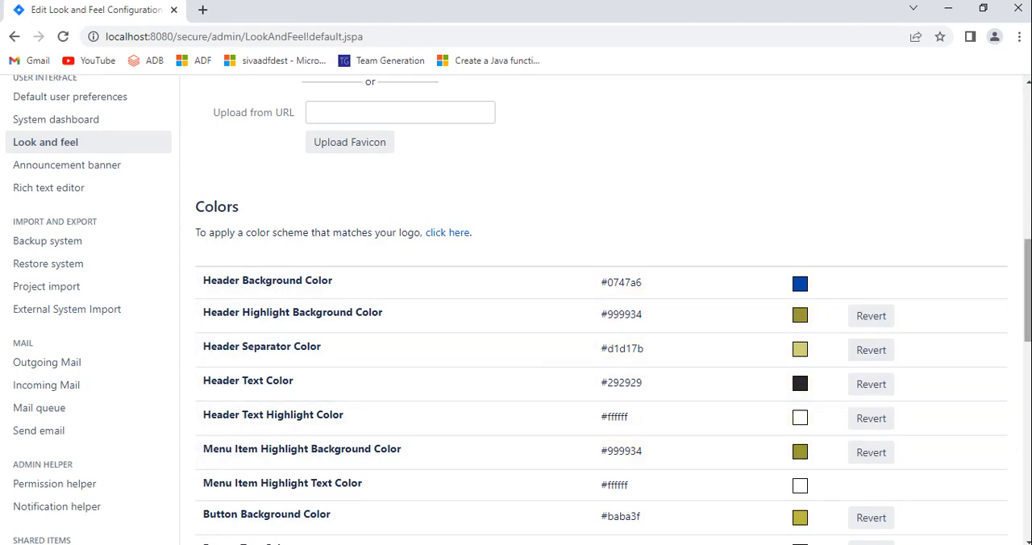
{"action": "scroll", "coordinate": [871, 350], "scroll_direction": "down", "scroll_amount": 3}
{"action": "scroll", "coordinate": [517, 309], "scroll_direction": "down", "scroll_amount": 4}
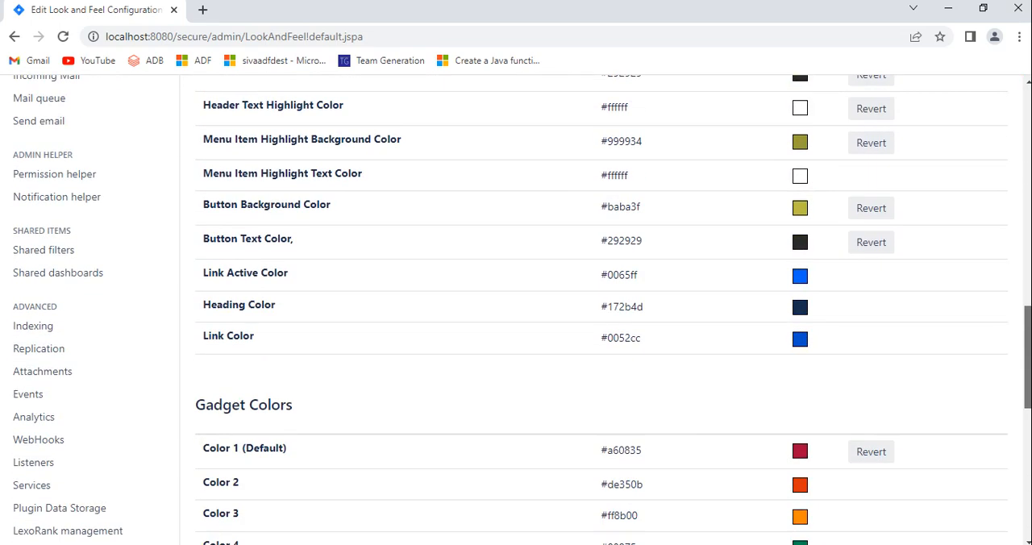
{"action": "scroll", "coordinate": [516, 310], "scroll_direction": "down", "scroll_amount": 1}
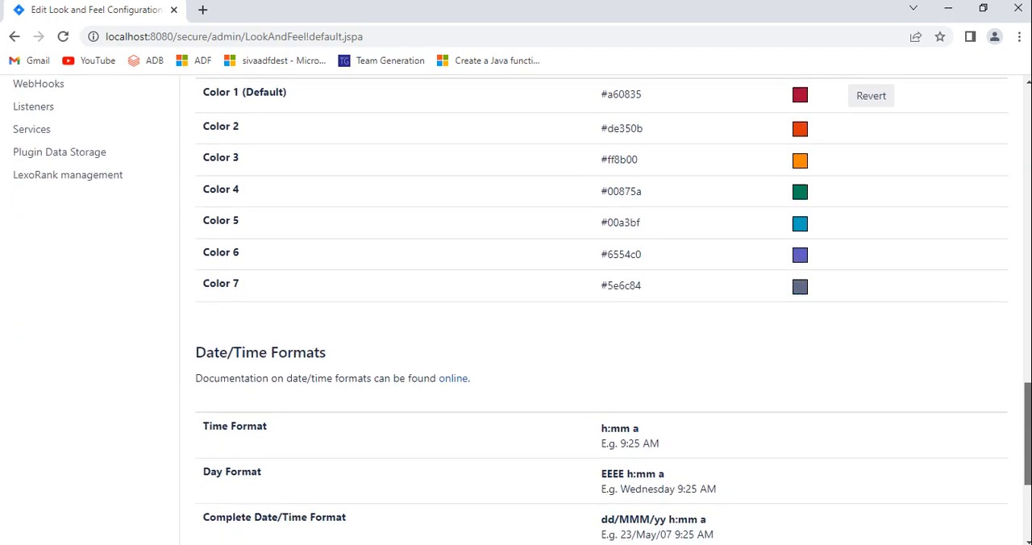
{"action": "scroll", "coordinate": [517, 310], "scroll_direction": "up", "scroll_amount": 15}
{"action": "scroll", "coordinate": [516, 310], "scroll_direction": "up", "scroll_amount": 2}
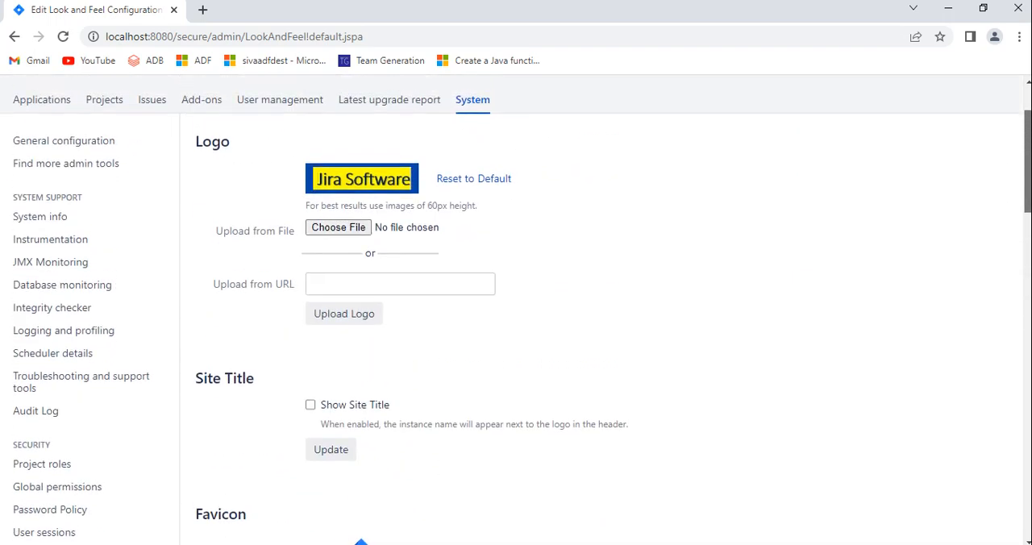
{"action": "scroll", "coordinate": [516, 309], "scroll_direction": "up", "scroll_amount": 1}
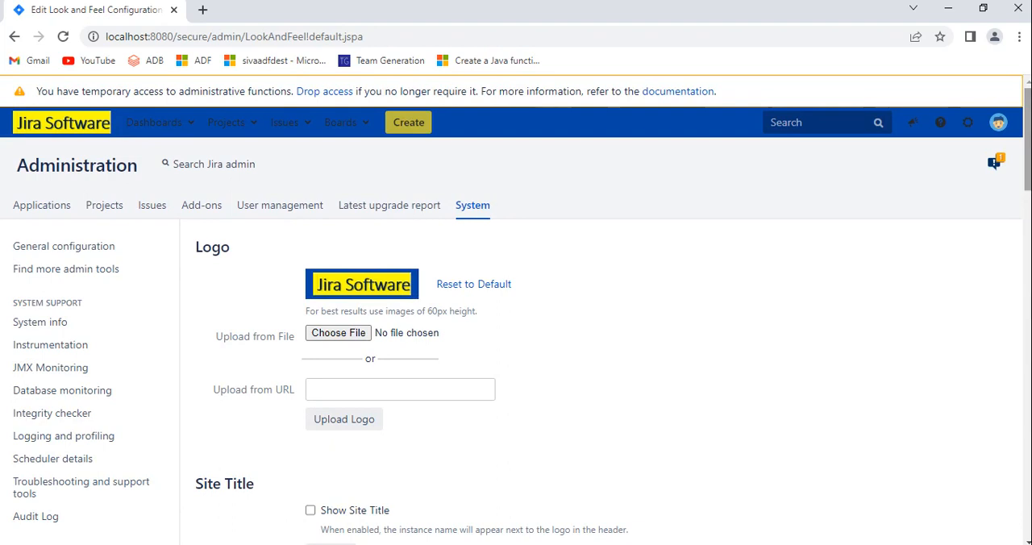
{"action": "key", "text": "XF86AudioLowerVolume"}
Step: Upload the Jirasoft image from the Desktop as the new favicon
{"action": "scroll", "coordinate": [516, 310], "scroll_direction": "down", "scroll_amount": 5}
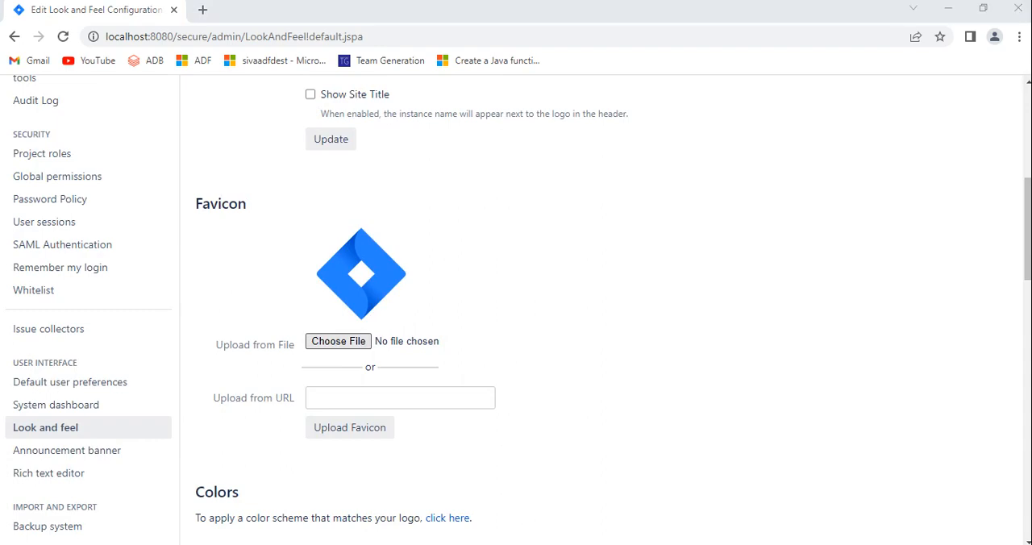
{"action": "left_click", "coordinate": [339, 341]}
{"action": "left_click", "coordinate": [446, 126]}
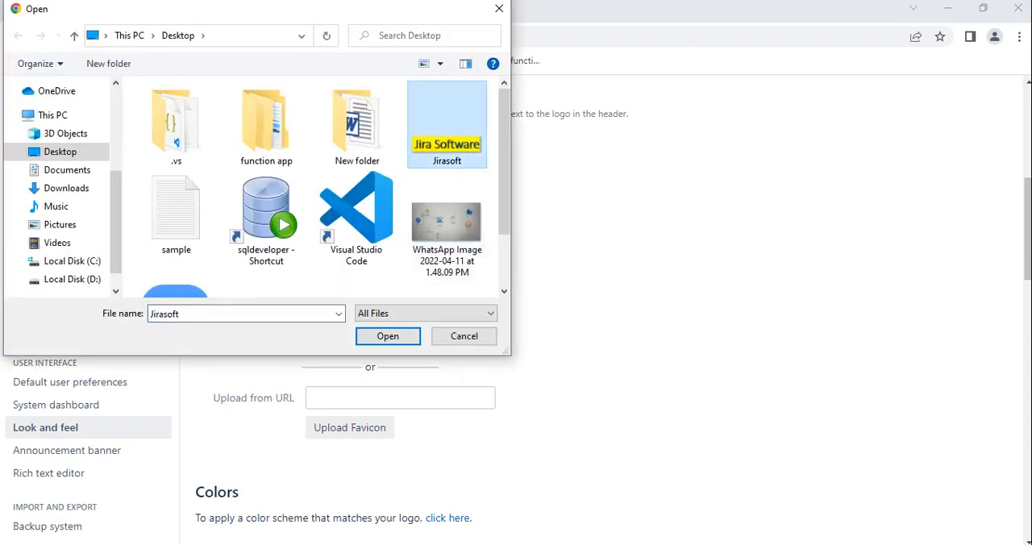
{"action": "left_click", "coordinate": [388, 336]}
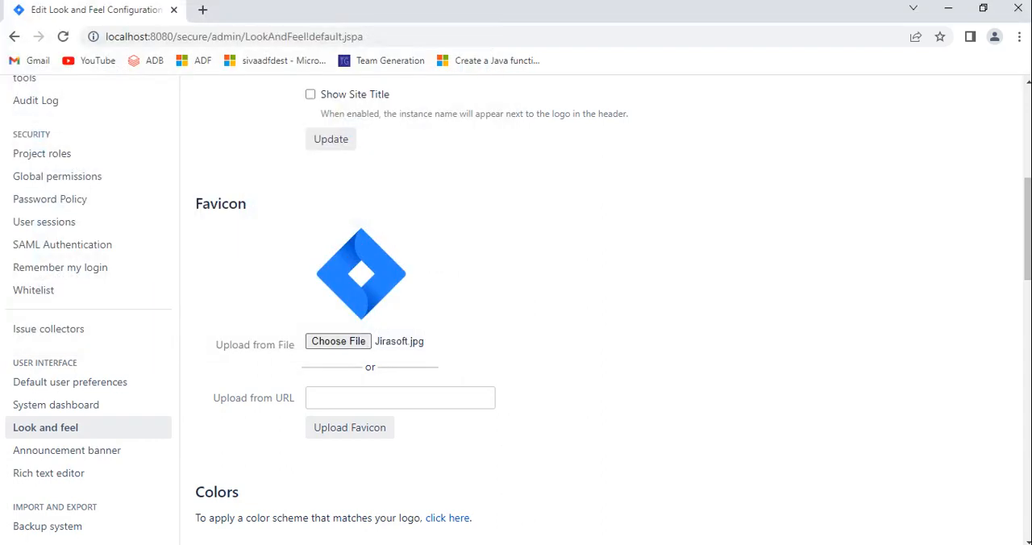
{"action": "left_click", "coordinate": [350, 427]}
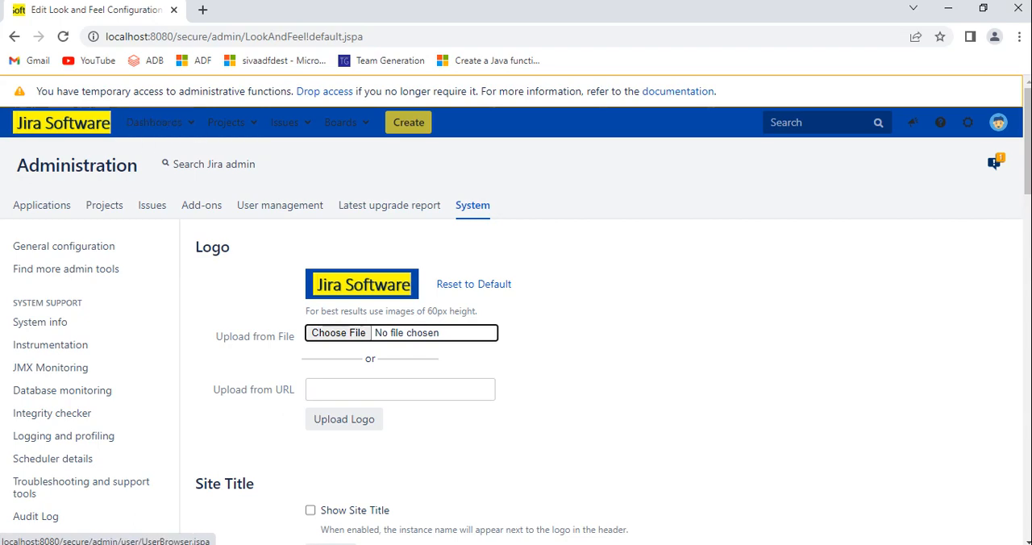
Step: Open the Announcement banner settings and enter the announcement "Jira server will notworking till EOD."
{"action": "scroll", "coordinate": [516, 310], "scroll_direction": "down", "scroll_amount": 6}
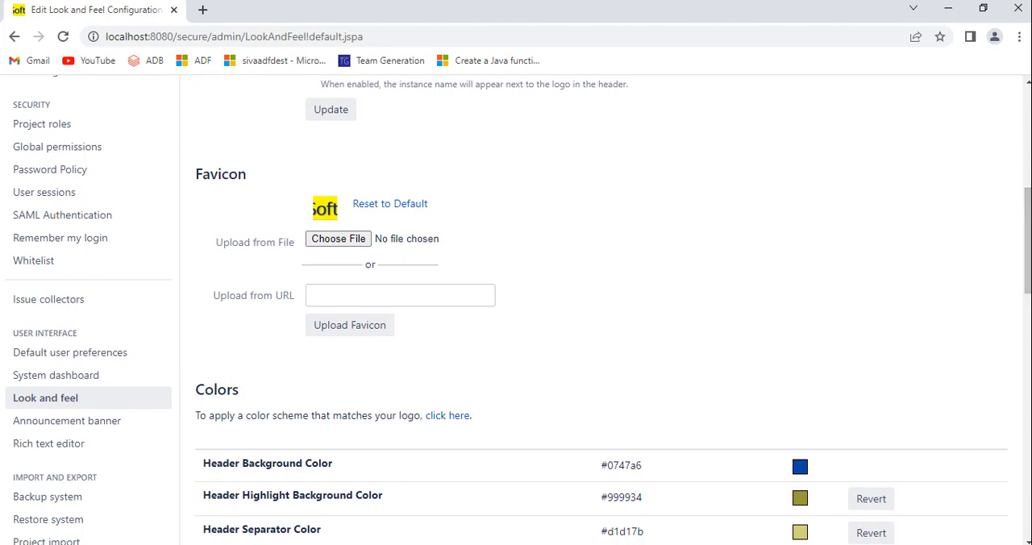
{"action": "left_click", "coordinate": [67, 420]}
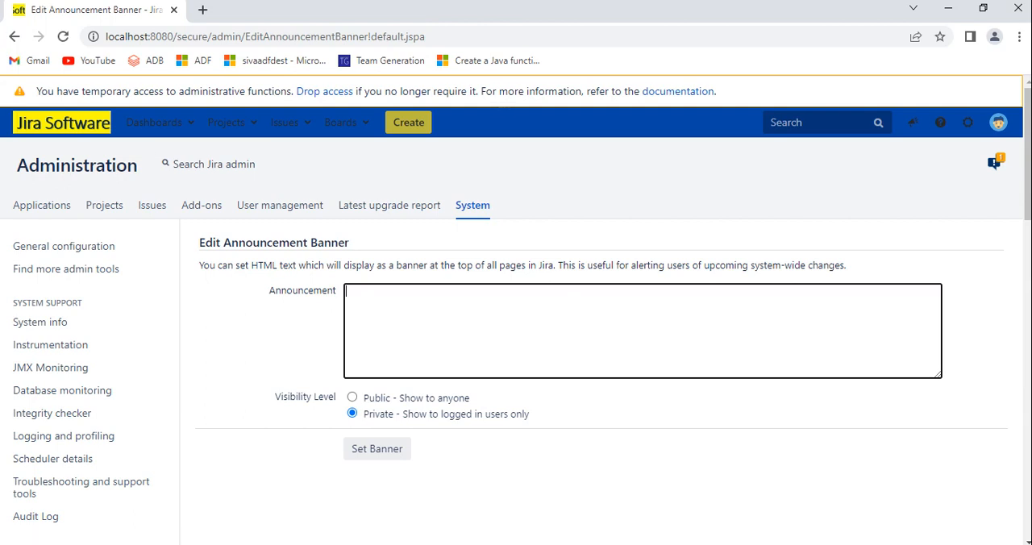
{"action": "type", "text": "Jira serve"}
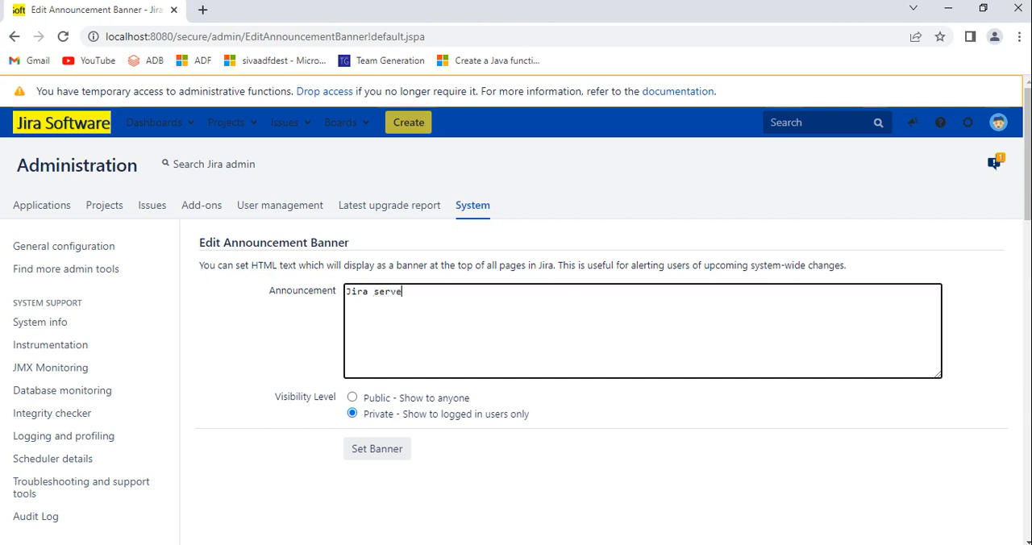
{"action": "type", "text": "r will "}
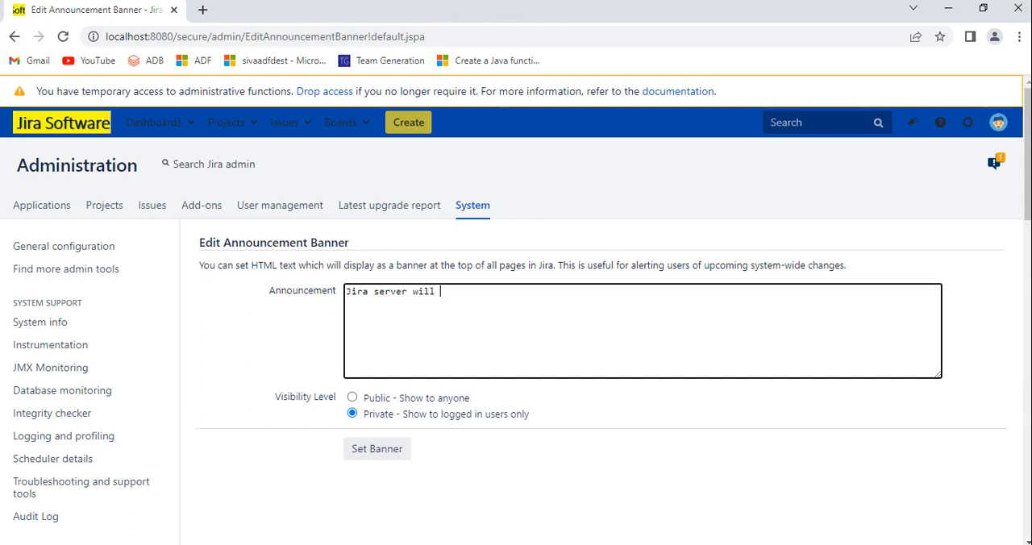
{"action": "type", "text": "de"}
{"action": "key", "text": "BackSpace"}
{"action": "key", "text": "BackSpace"}
{"action": "type", "text": "notworking "}
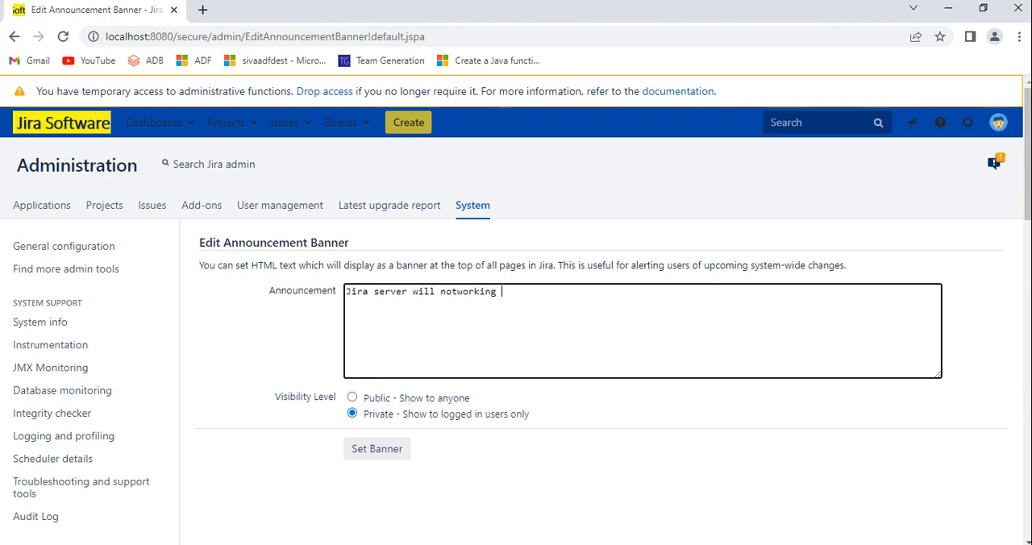
{"action": "type", "text": "till EOD"}
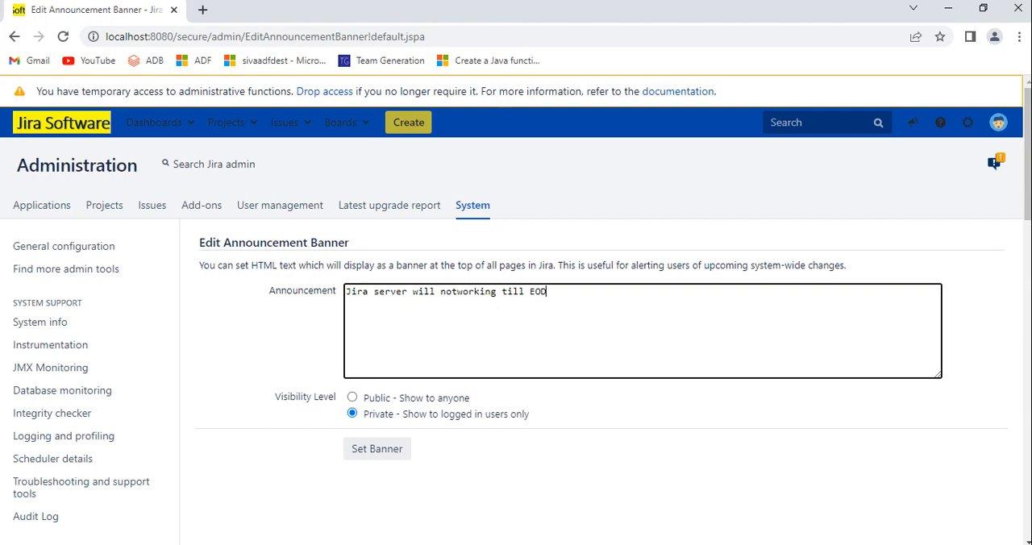
{"action": "type", "text": "."}
Step: Set the announcement's visibility level to Public - Show to anyone and apply the banner
{"action": "left_click", "coordinate": [353, 396]}
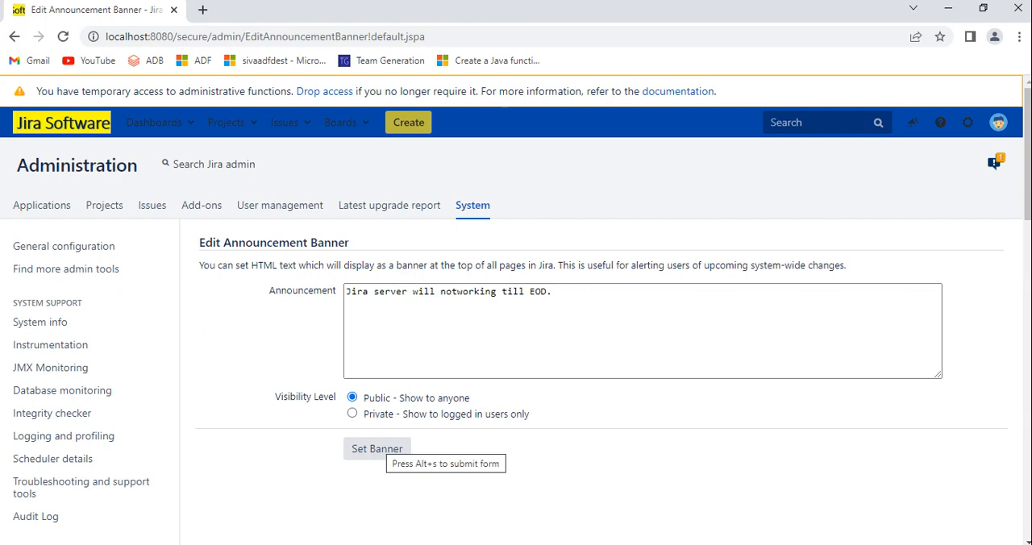
{"action": "left_click", "coordinate": [382, 447]}
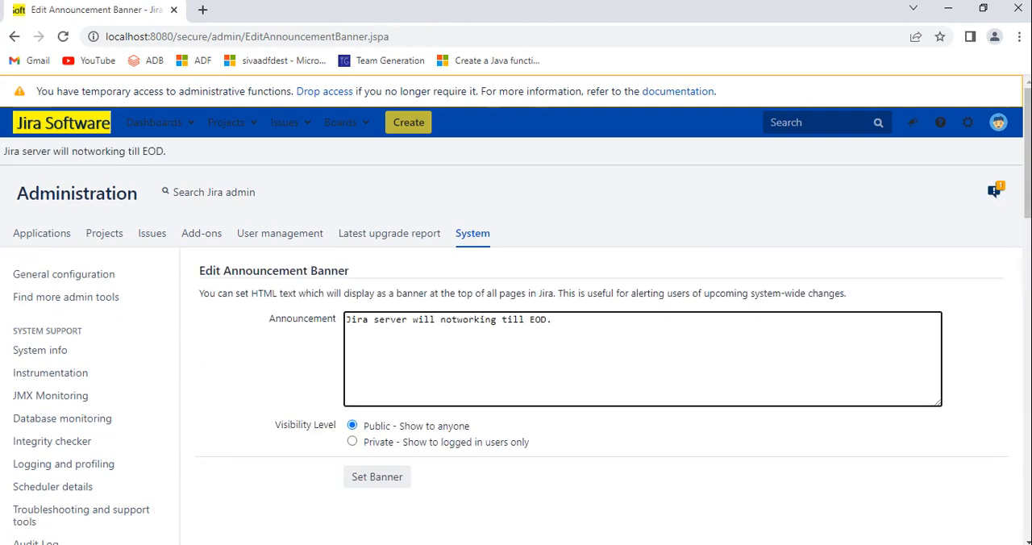
{"action": "left_click_drag", "start_coordinate": [3, 151], "coordinate": [167, 150]}
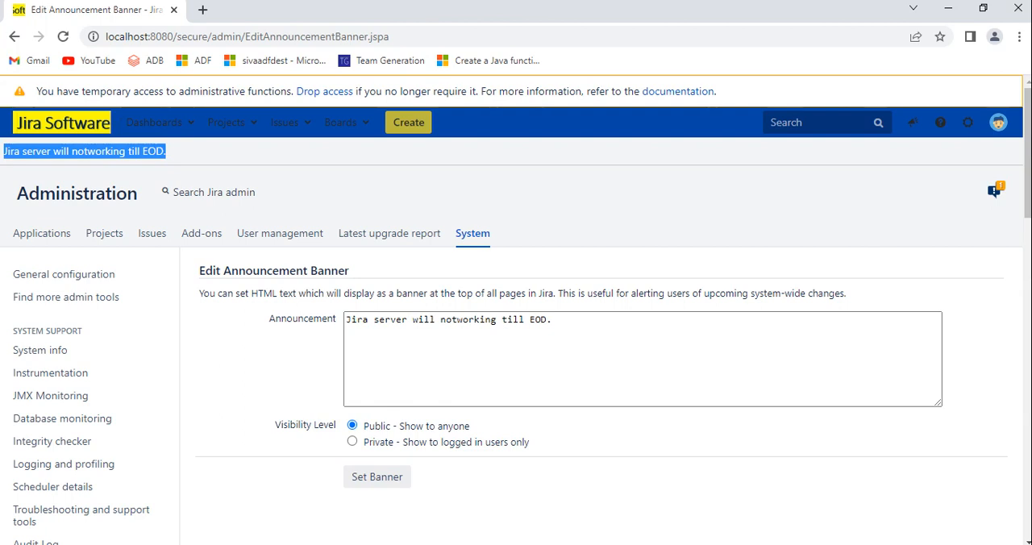
{"action": "left_click", "coordinate": [194, 151]}
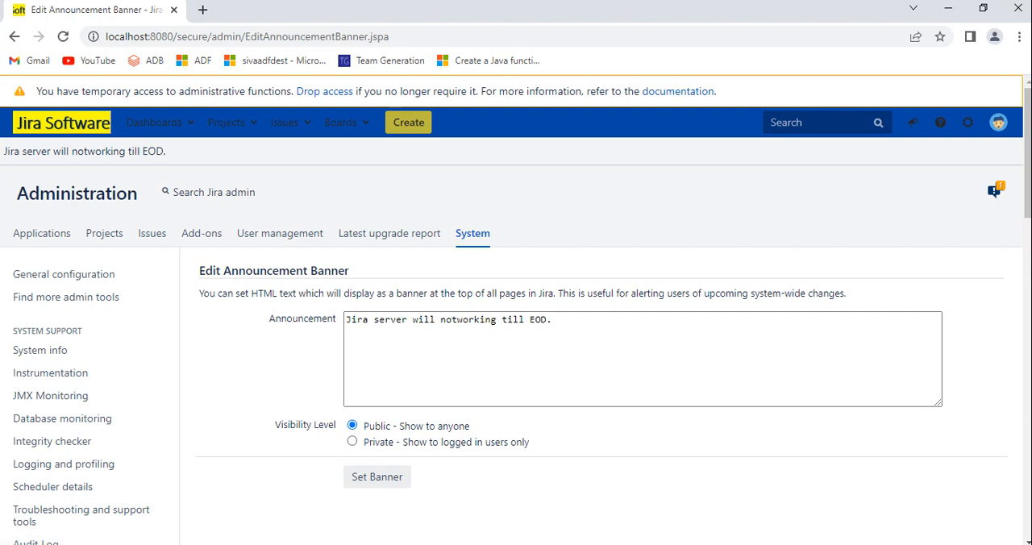
Step: Return to the Look and feel settings through System administration
{"action": "left_click", "coordinate": [967, 122]}
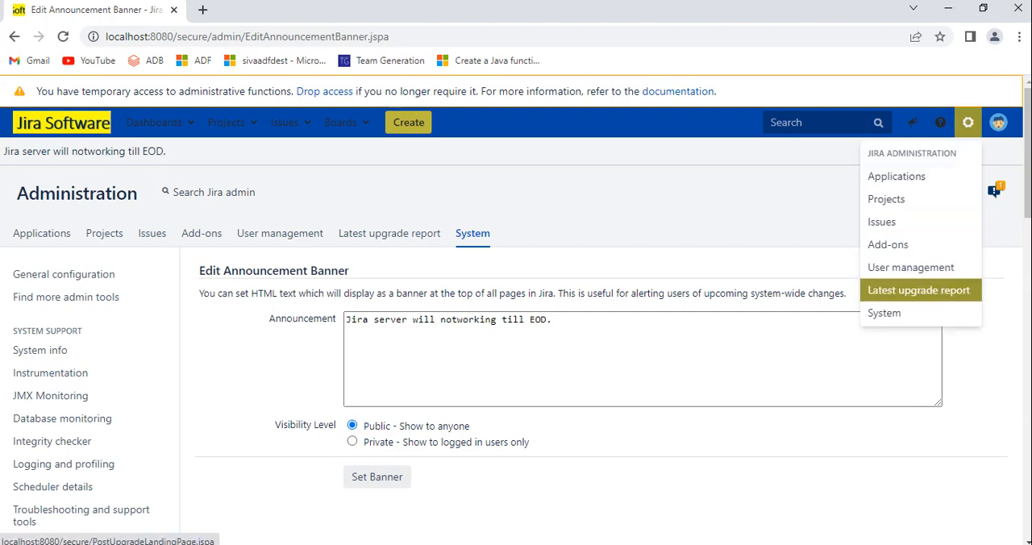
{"action": "left_click", "coordinate": [884, 313]}
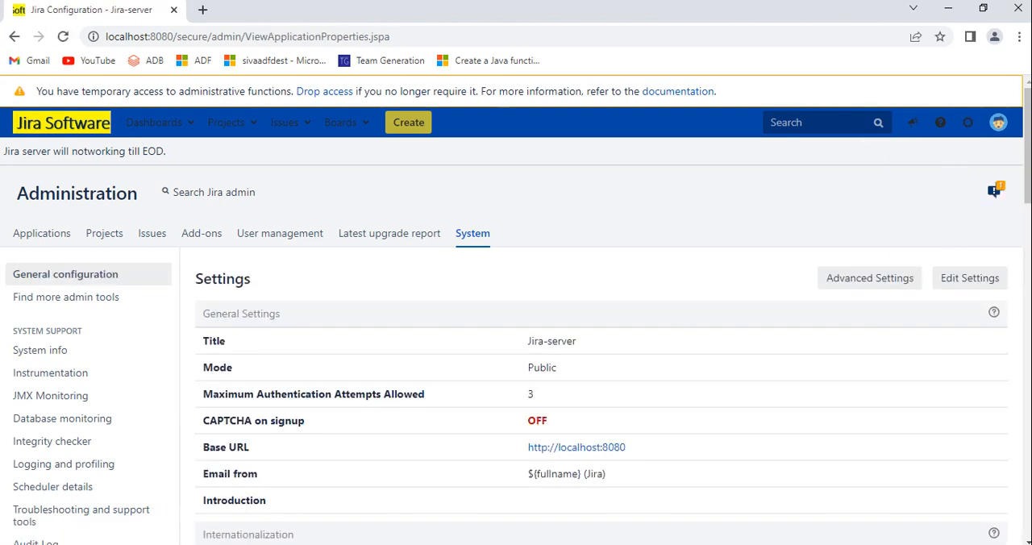
{"action": "scroll", "coordinate": [516, 310], "scroll_direction": "down", "scroll_amount": 5}
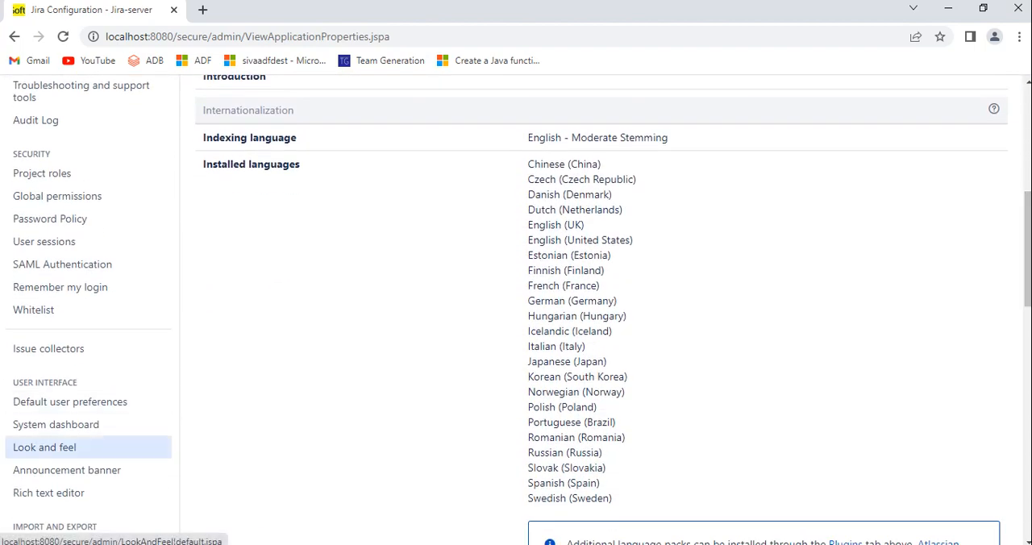
{"action": "left_click", "coordinate": [45, 447]}
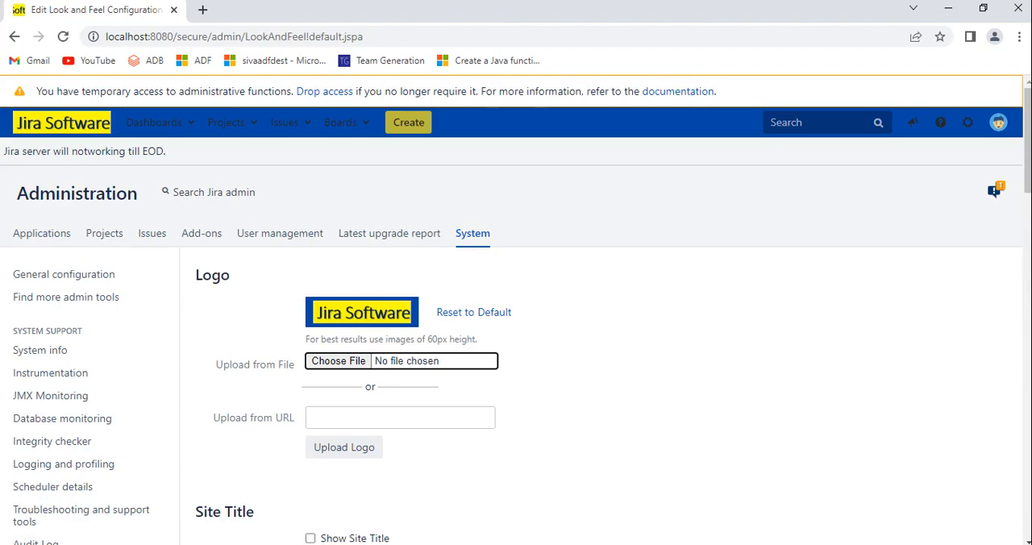
Step: Change the Header Background Color to the dark teal #002b25 and save it
{"action": "scroll", "coordinate": [516, 323], "scroll_direction": "down", "scroll_amount": 5}
{"action": "scroll", "coordinate": [516, 323], "scroll_direction": "up", "scroll_amount": 5}
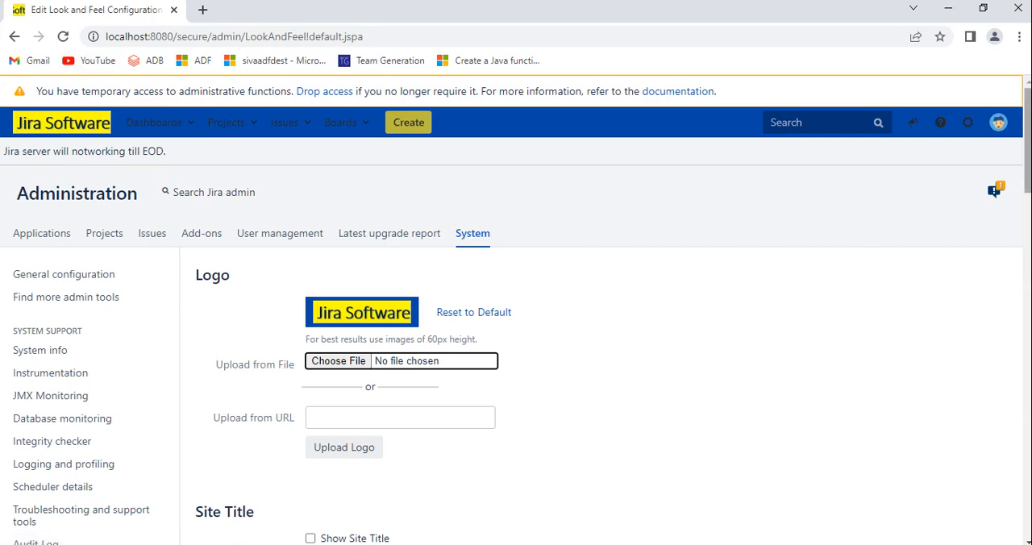
{"action": "scroll", "coordinate": [516, 323], "scroll_direction": "down", "scroll_amount": 5}
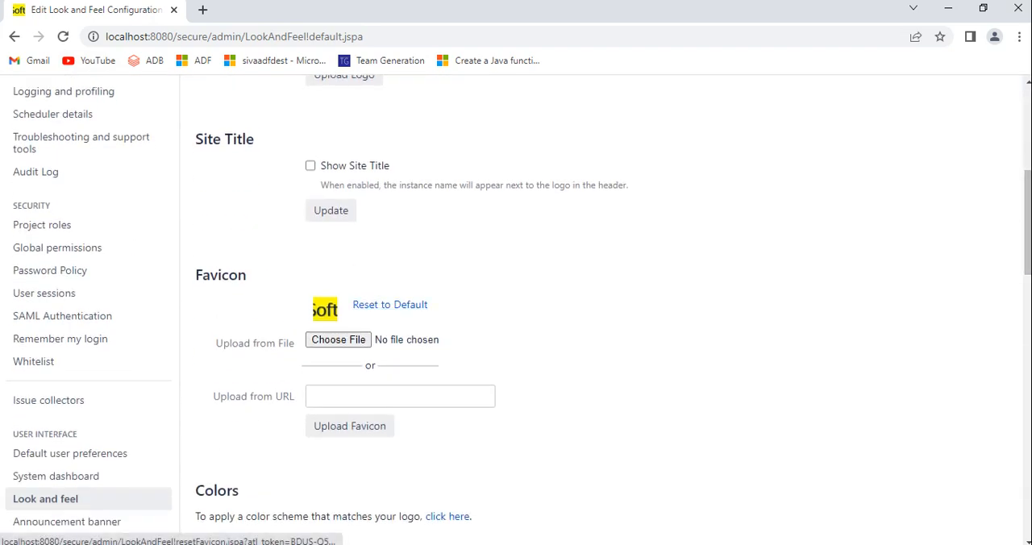
{"action": "scroll", "coordinate": [517, 323], "scroll_direction": "down", "scroll_amount": 5}
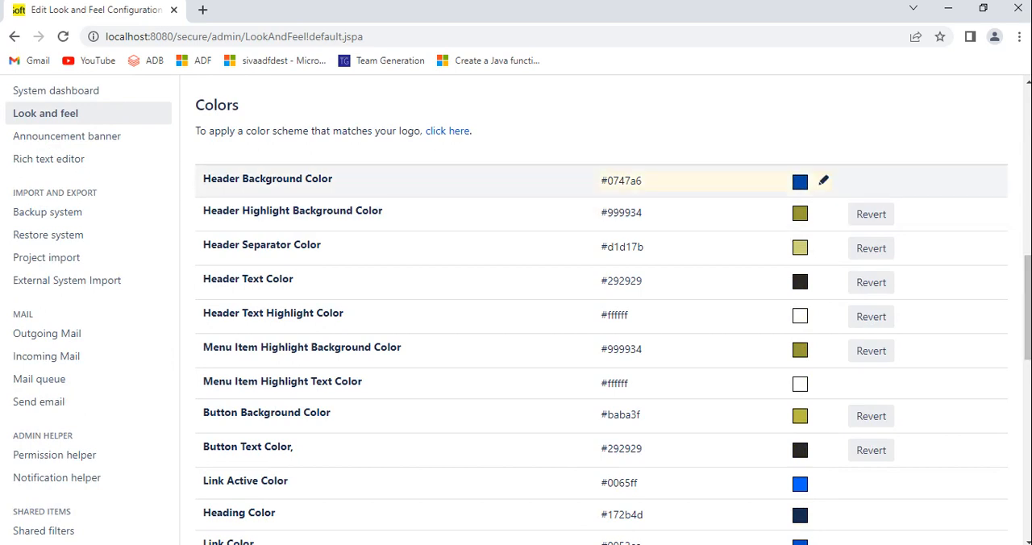
{"action": "left_click", "coordinate": [694, 182]}
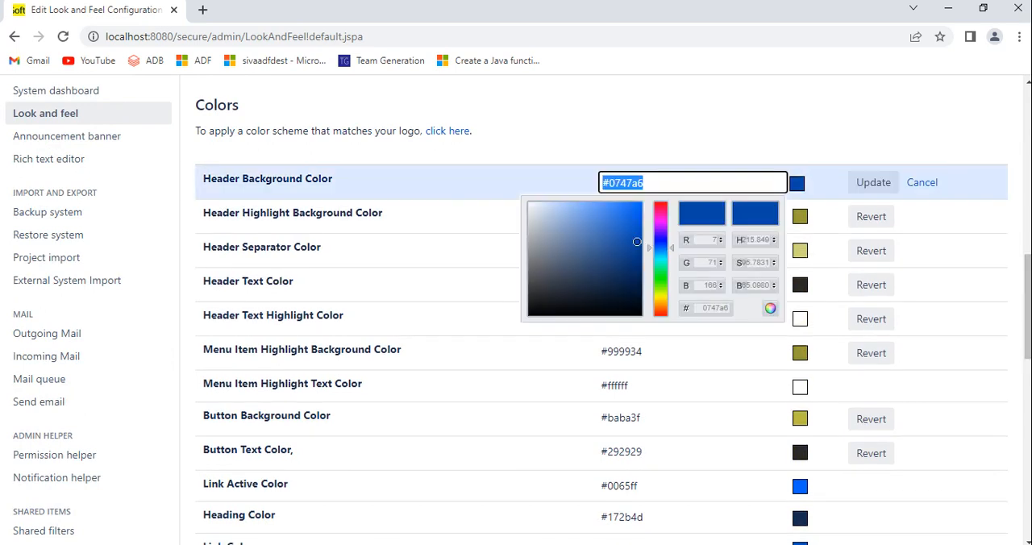
{"action": "left_click", "coordinate": [637, 242]}
{"action": "mouse_move", "coordinate": [638, 242]}
{"action": "left_mouse_down"}
{"action": "mouse_move", "coordinate": [642, 297]}
{"action": "mouse_move", "coordinate": [662, 288]}
{"action": "mouse_move", "coordinate": [661, 262]}
{"action": "left_mouse_up"}
{"action": "left_click", "coordinate": [662, 305]}
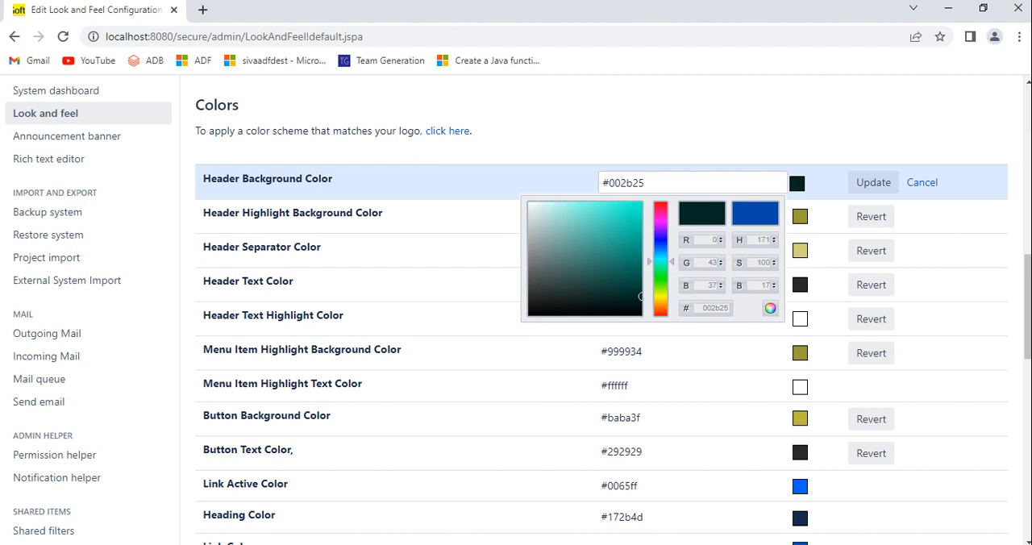
{"action": "left_click", "coordinate": [874, 183]}
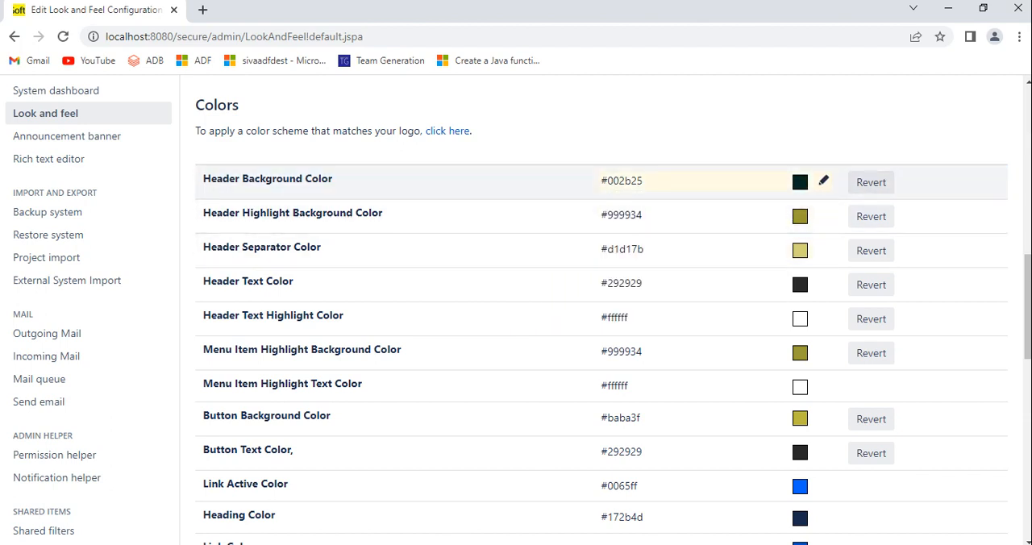
Step: Change the Header Background Color to the dark green #0c2900 and save it
{"action": "left_click", "coordinate": [823, 181]}
{"action": "left_click_drag", "start_coordinate": [662, 265], "coordinate": [662, 284]}
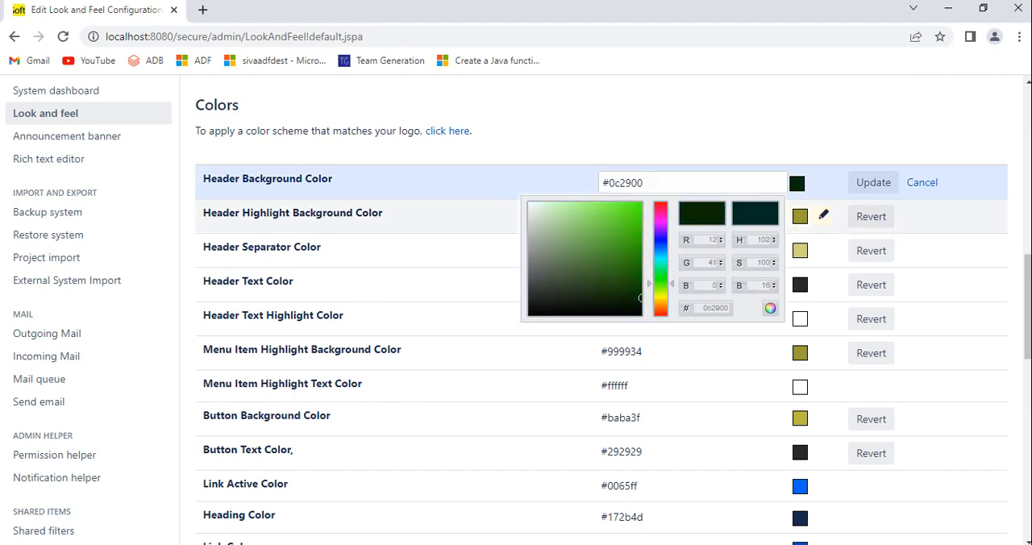
{"action": "left_click", "coordinate": [874, 183]}
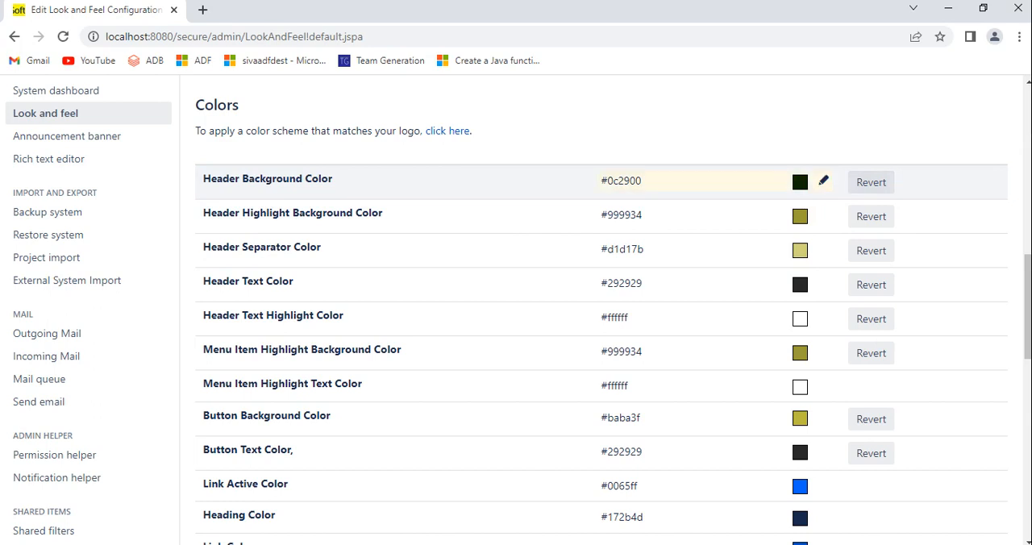
Step: Change the Header Background Color to the bright green #56c725 and save it
{"action": "left_click", "coordinate": [823, 181]}
{"action": "left_click_drag", "start_coordinate": [615, 251], "coordinate": [620, 228]}
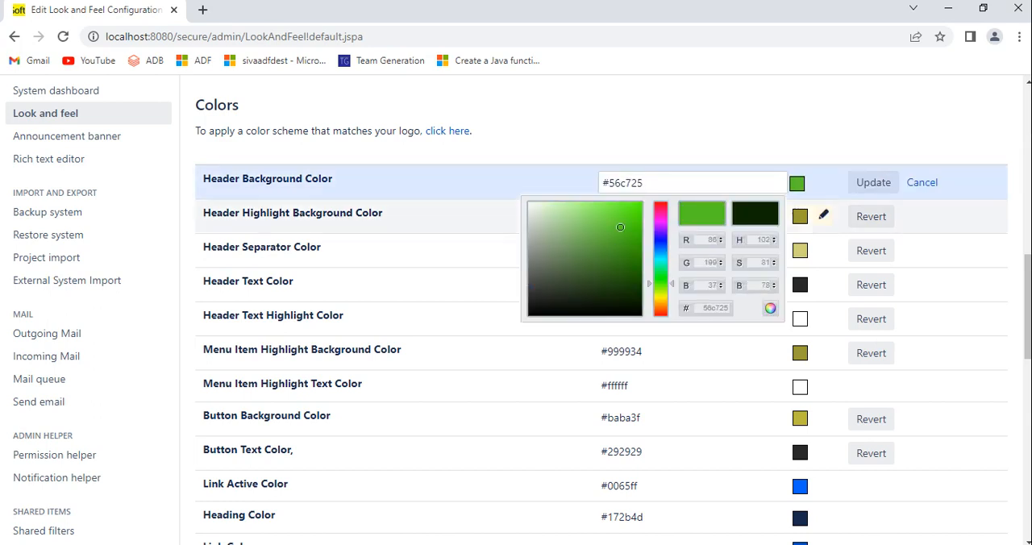
{"action": "left_click", "coordinate": [874, 183]}
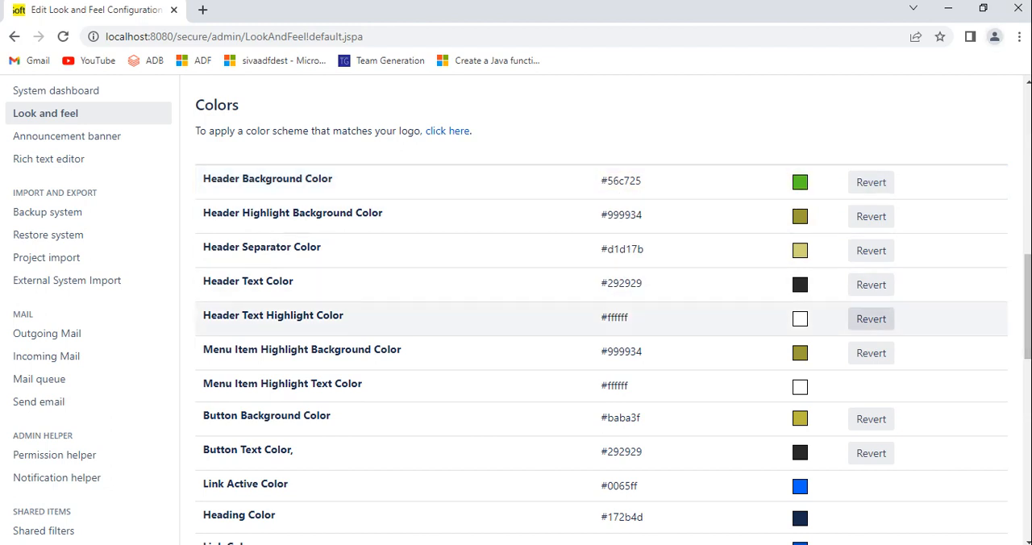
{"action": "left_click", "coordinate": [814, 544]}
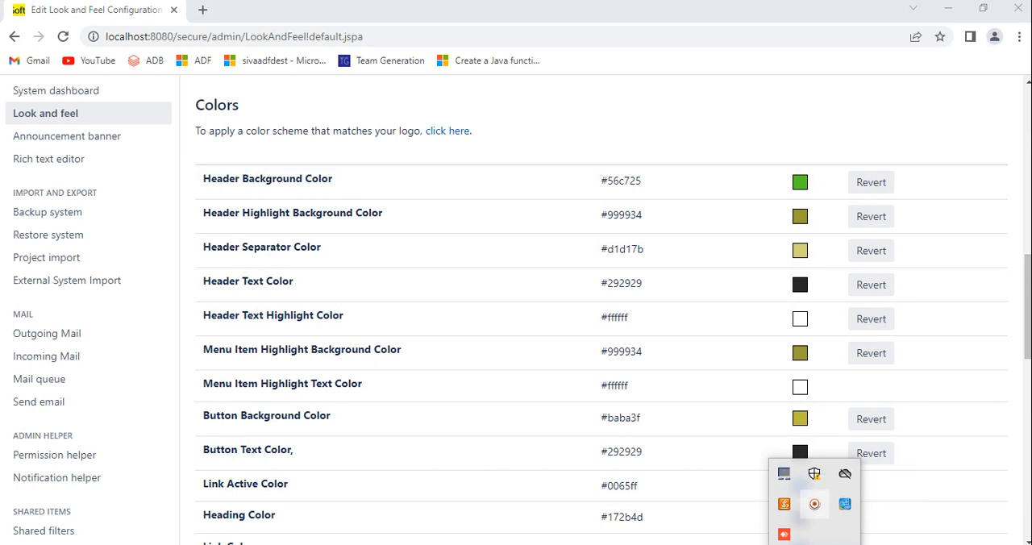
{"action": "left_click", "coordinate": [815, 504]}
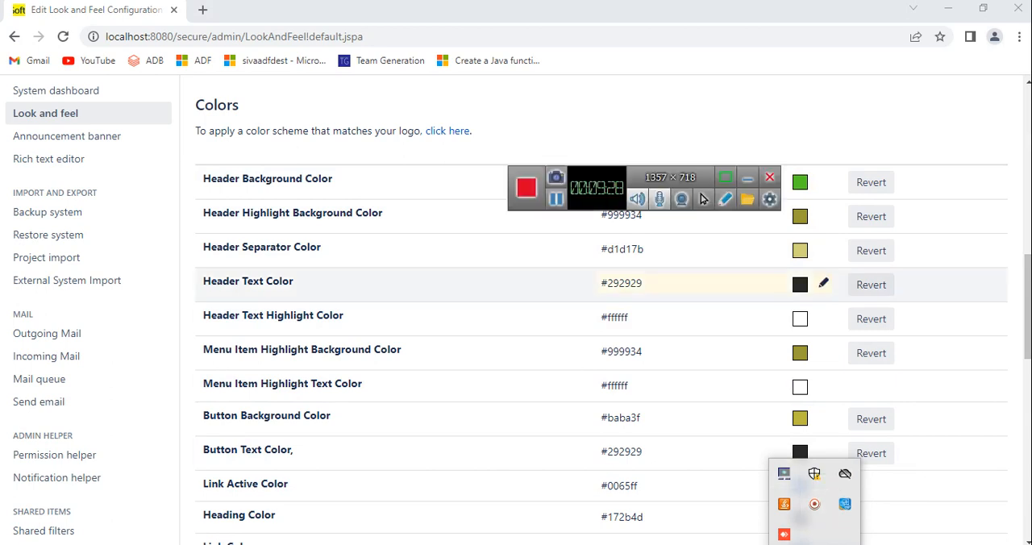